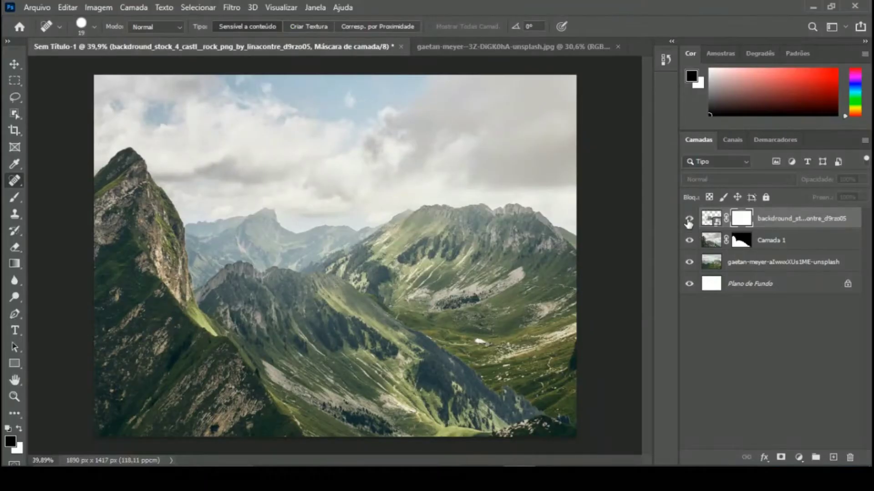
Step: On the castle layer's mask, soften the rock's lower seam with a 43 px soft brush
left_click(689, 219)
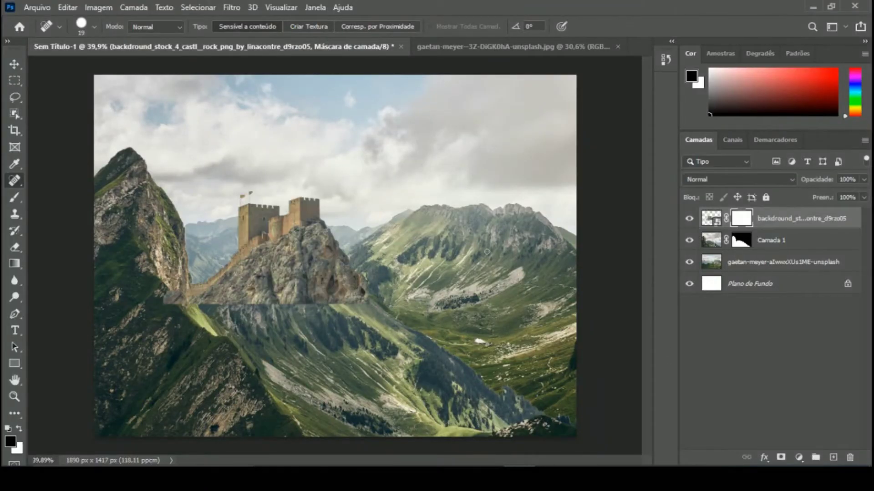
scroll(264, 283, "up", 3)
scroll(264, 282, "up", 2)
left_click(94, 27)
left_click_drag(20, 58, 32, 58)
left_click(79, 295)
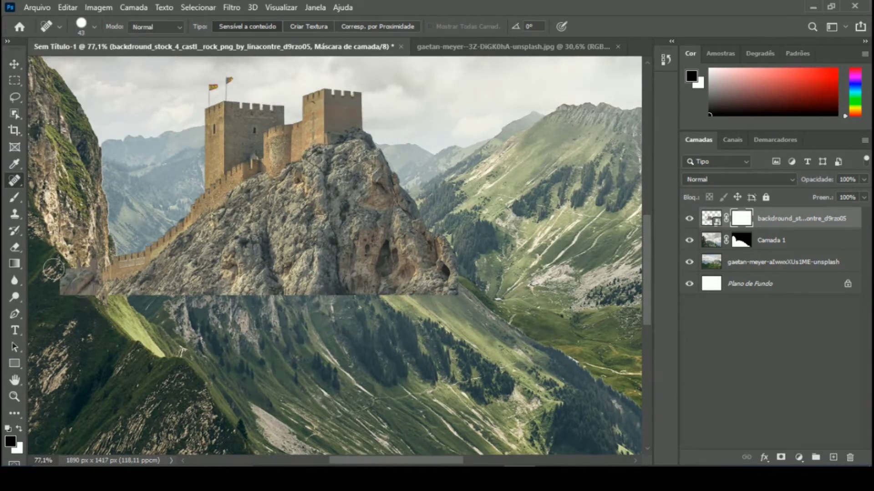
key("b")
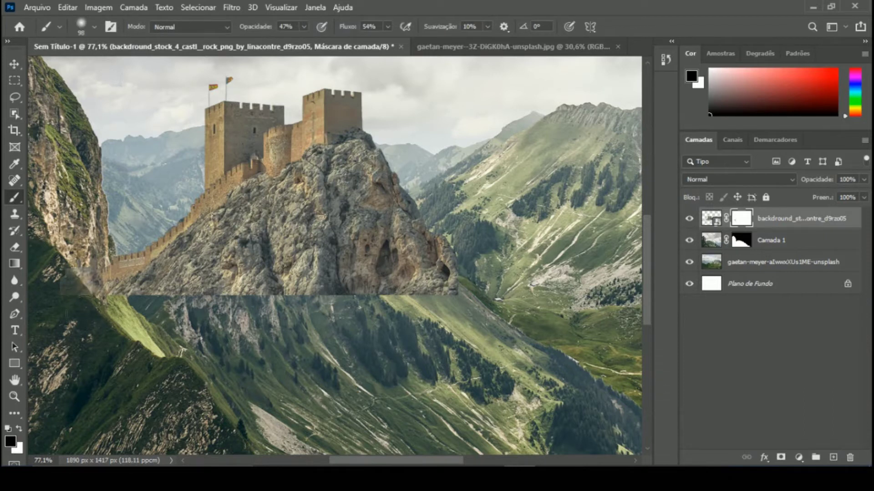
mouse_move(136, 313)
left_mouse_down()
mouse_move(98, 289)
mouse_move(455, 306)
mouse_move(307, 266)
mouse_move(205, 273)
mouse_move(248, 248)
mouse_move(370, 264)
mouse_move(336, 256)
left_mouse_up()
Step: Resize the soft mask brush to 49 px for further seam blending
scroll(447, 292, "down", 2)
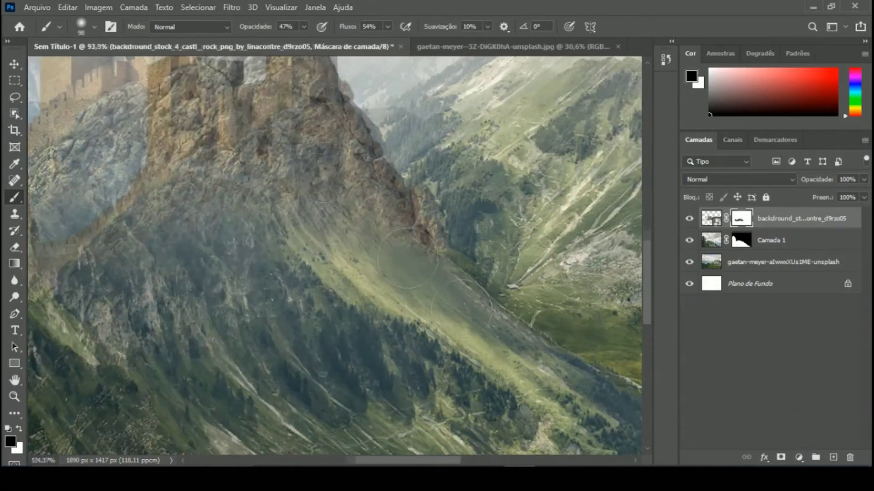
right_click(55, 64)
scroll(318, 255, "down", 3)
scroll(175, 277, "up", 2)
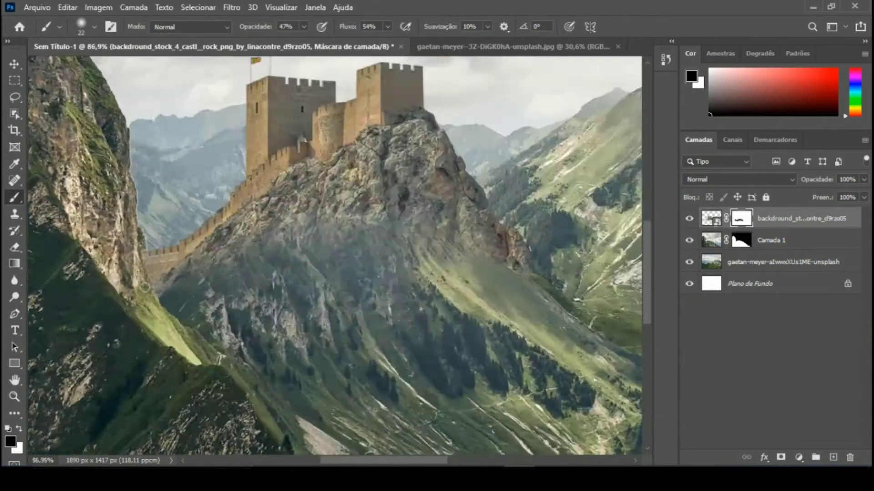
scroll(175, 278, "up", 3)
scroll(323, 212, "down", 5)
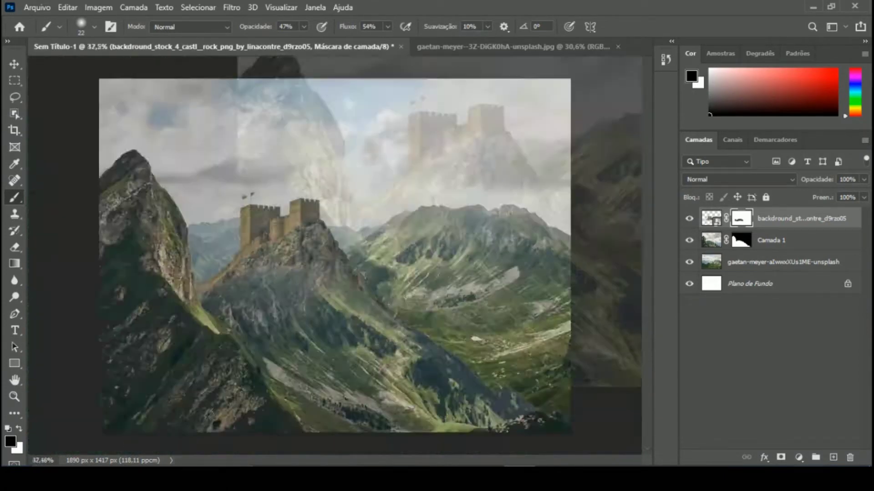
scroll(337, 287, "up", 3)
left_click(94, 26)
left_click_drag(83, 68, 89, 68)
left_click(149, 143)
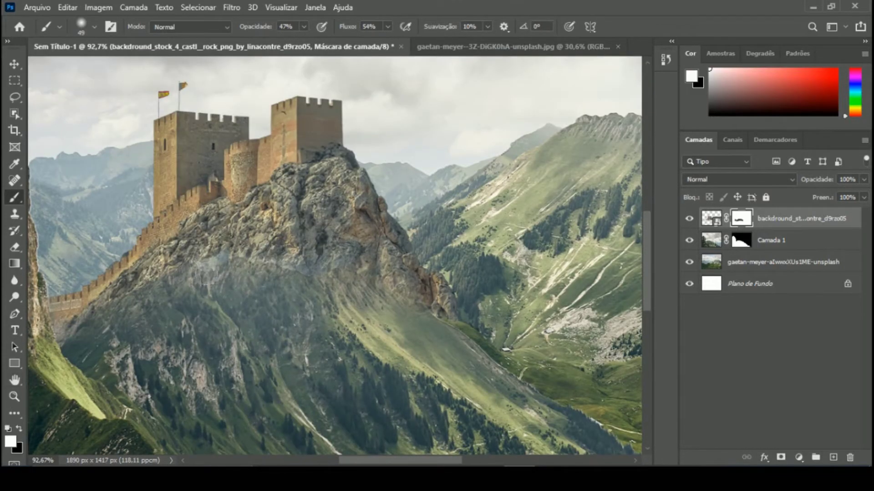
scroll(324, 255, "down", 4)
scroll(330, 282, "up", 1)
scroll(336, 305, "up", 1)
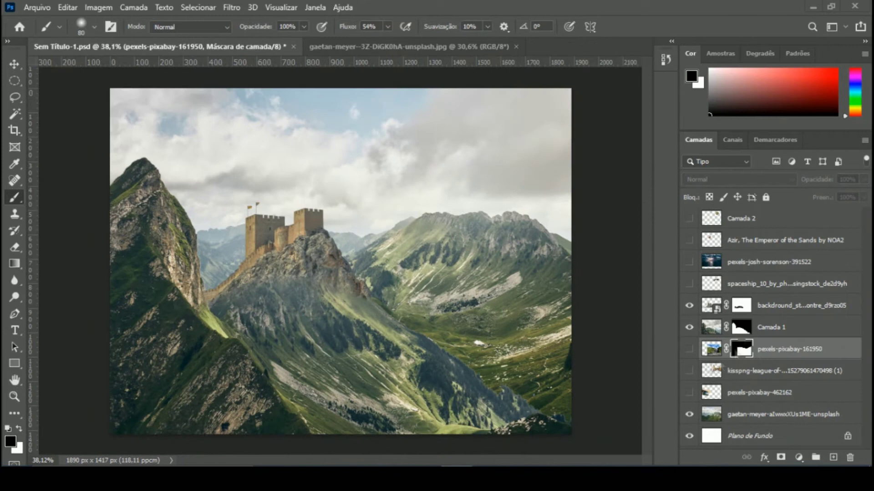
Step: Hide the waterfall, then show pexels-pixabay-462162 and give it a layer mask
left_click(688, 349)
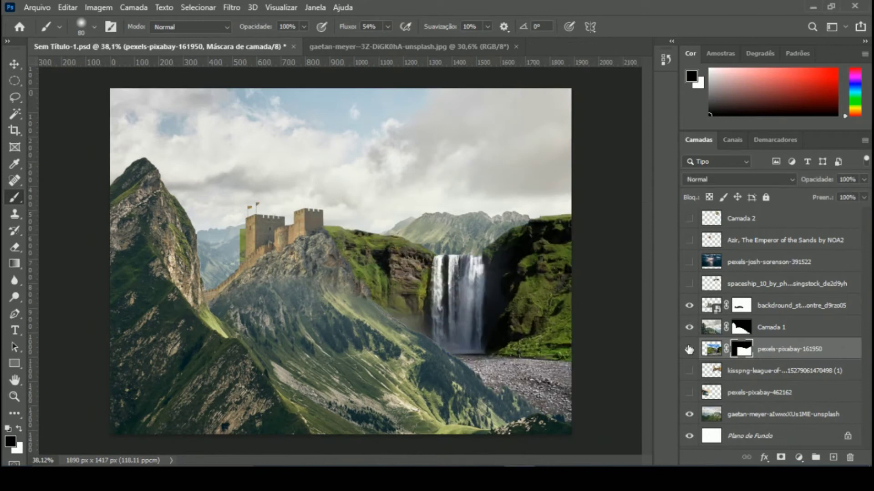
left_click(688, 349)
left_click(688, 393)
scroll(229, 260, "up", 4)
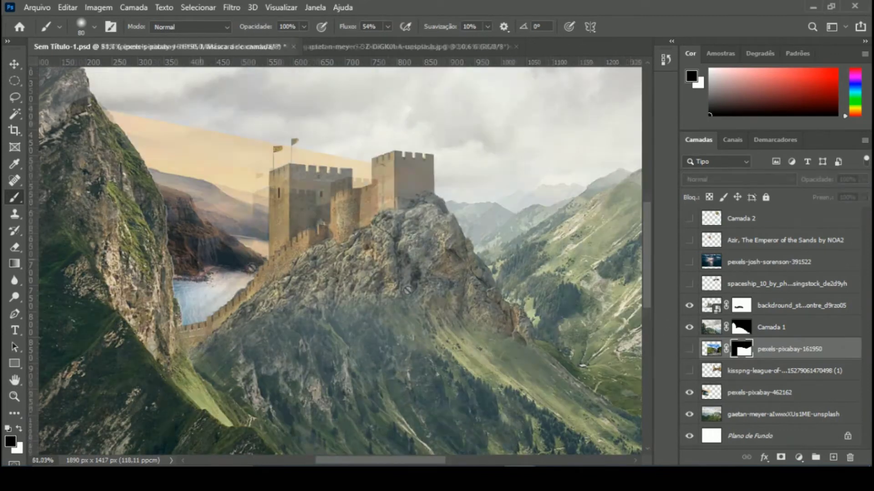
left_click(759, 392)
left_click(781, 457)
scroll(140, 137, "up", 1)
Step: Mask out the beige sky band, fading the mountain haze at 54% opacity
left_click_drag(113, 122, 319, 150)
left_click_drag(182, 145, 341, 195)
left_click_drag(303, 26, 273, 41)
left_click_drag(136, 132, 291, 241)
Step: Show and select the stormy sea layer pexels-josh-sorenson-391522
scroll(227, 189, "down", 2)
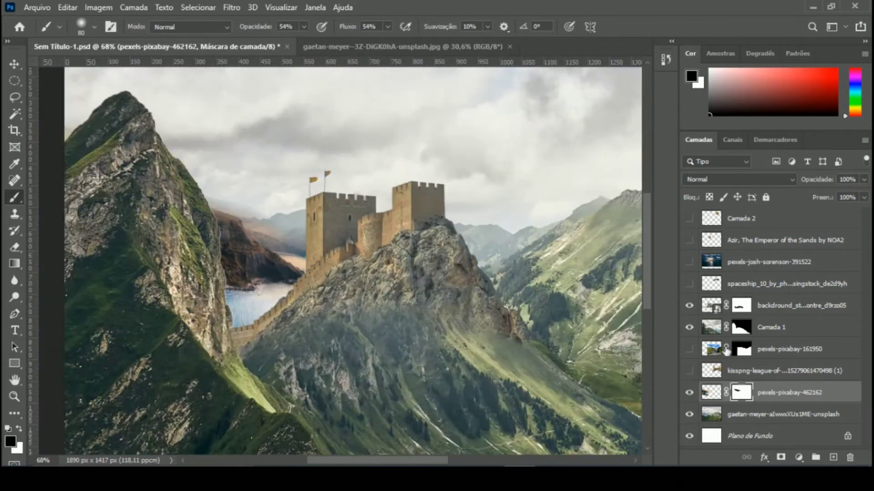
left_click(689, 262)
scroll(569, 302, "down", 3)
left_click(792, 262)
Step: With a larger soft brush, mask the stormy image away from the lower canvas to reveal the mountains
left_click(94, 27)
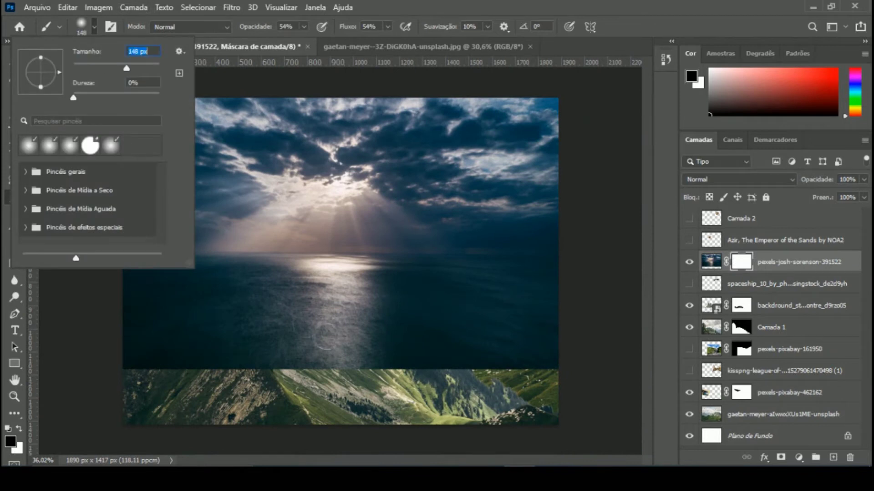
key("Return")
left_click_drag(205, 355, 332, 350)
left_click_drag(236, 346, 546, 332)
left_click_drag(364, 337, 551, 318)
mouse_move(145, 327)
left_mouse_down()
mouse_move(523, 273)
mouse_move(160, 291)
mouse_move(546, 273)
left_mouse_up()
Step: Reveal the castle mountain and right slopes with a 169 px brush, then show the winged gateway layer
left_click(94, 26)
key("Return")
scroll(126, 243, "up", 2)
left_click_drag(68, 255, 364, 255)
mouse_move(273, 228)
left_mouse_down()
mouse_move(336, 204)
mouse_move(191, 223)
mouse_move(132, 165)
mouse_move(182, 191)
mouse_move(551, 257)
mouse_move(592, 227)
mouse_move(455, 214)
mouse_move(437, 237)
left_mouse_up()
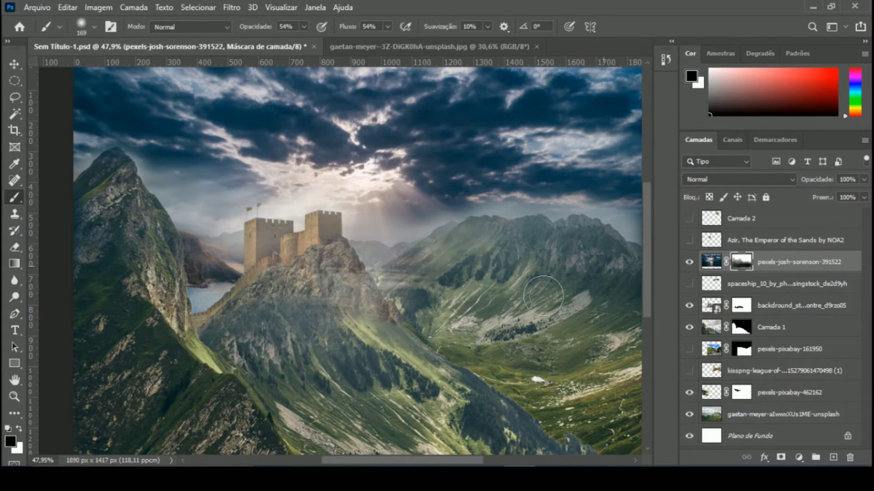
scroll(434, 285, "down", 1)
mouse_move(434, 284)
left_mouse_down()
mouse_move(585, 260)
mouse_move(378, 273)
left_mouse_up()
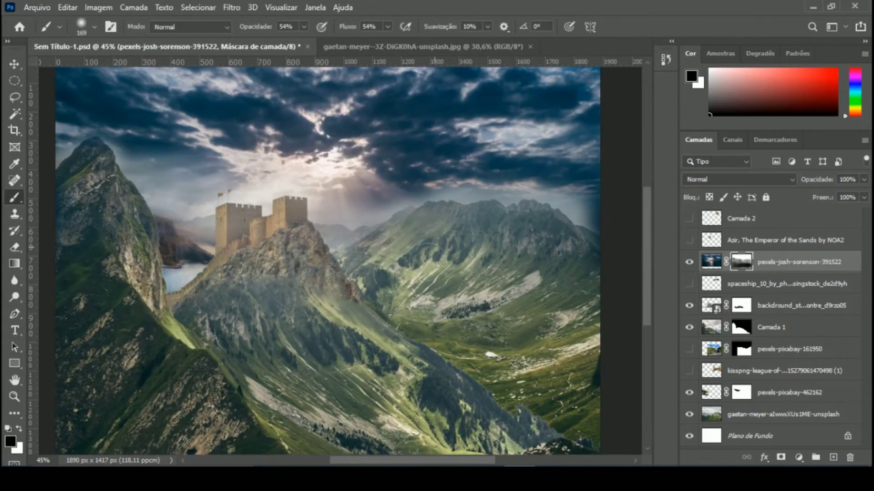
left_click(690, 371)
Step: Move the gateway above the stormy sky and the castle rock above it; show the golden orb Camada 2
left_click_drag(773, 371, 773, 255)
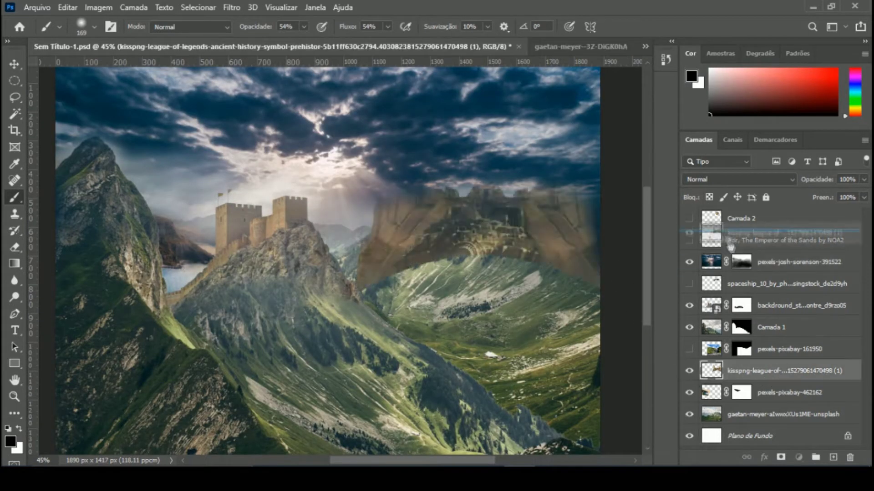
left_click(765, 328)
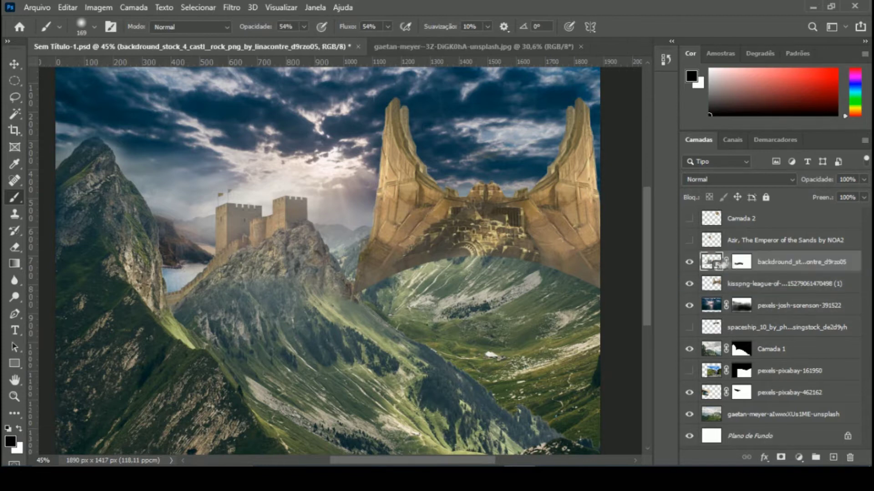
left_click_drag(764, 329, 790, 285)
left_click(781, 394)
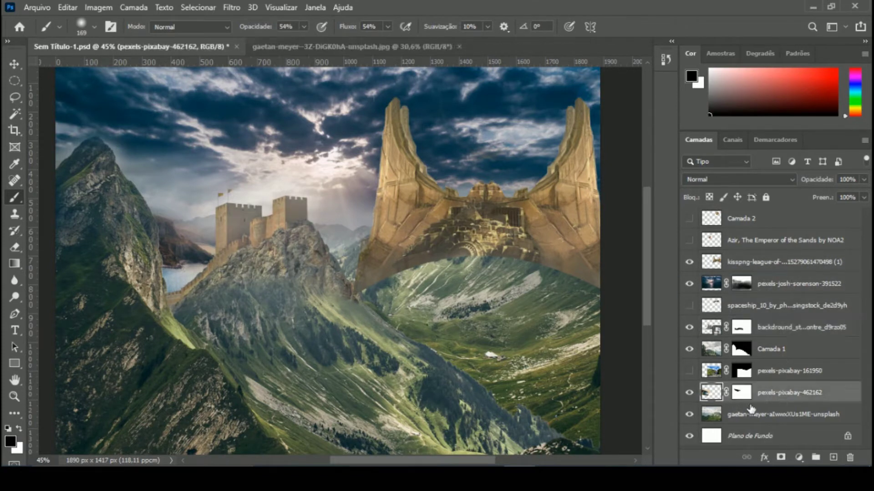
left_click(773, 240)
left_click(689, 240)
left_click(689, 218)
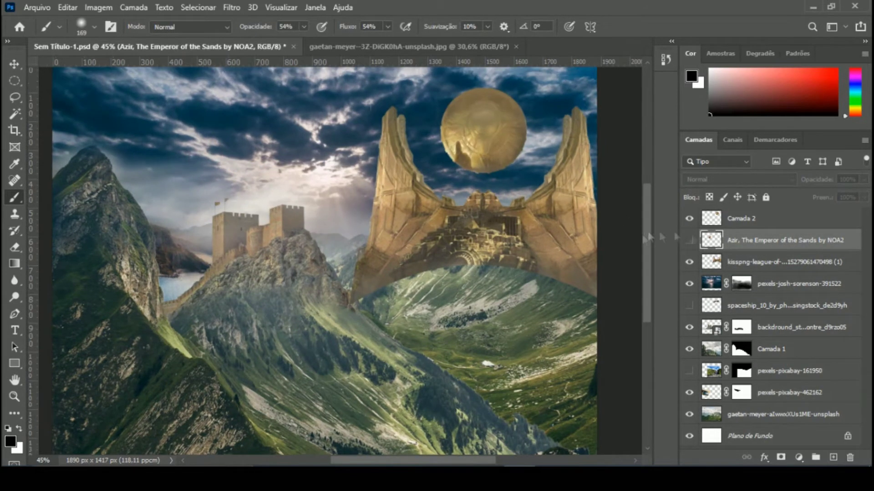
Step: Show the waterfall layer and restack Camada 1, castle rock and sky, with the gateway below the waterfall
left_click(689, 371)
mouse_move(787, 371)
left_mouse_down()
mouse_move(762, 273)
mouse_move(763, 296)
mouse_move(769, 241)
left_mouse_up()
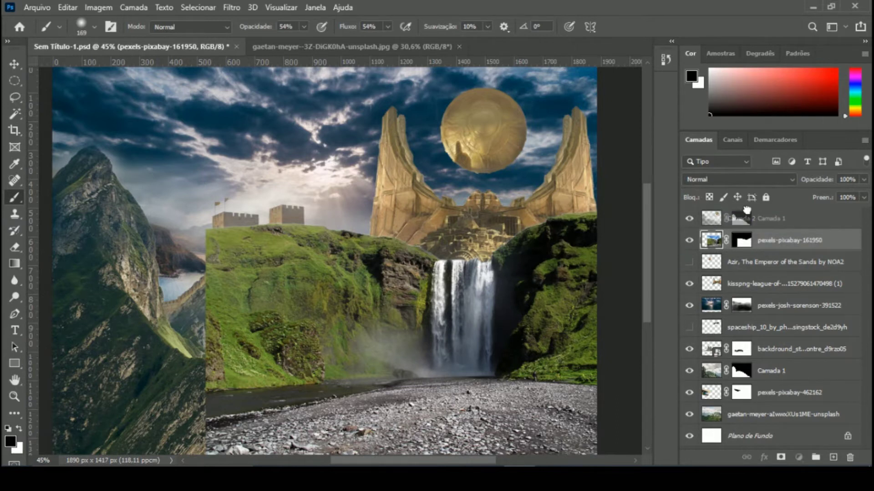
left_click_drag(783, 375, 769, 217)
left_click_drag(766, 371, 764, 214)
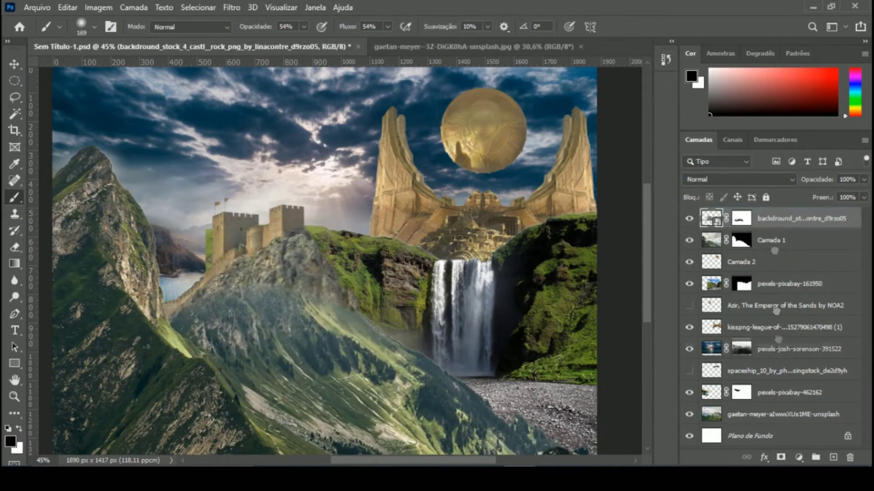
left_click_drag(782, 349, 768, 215)
mouse_move(782, 349)
left_mouse_down()
mouse_move(769, 214)
mouse_move(767, 250)
left_mouse_up()
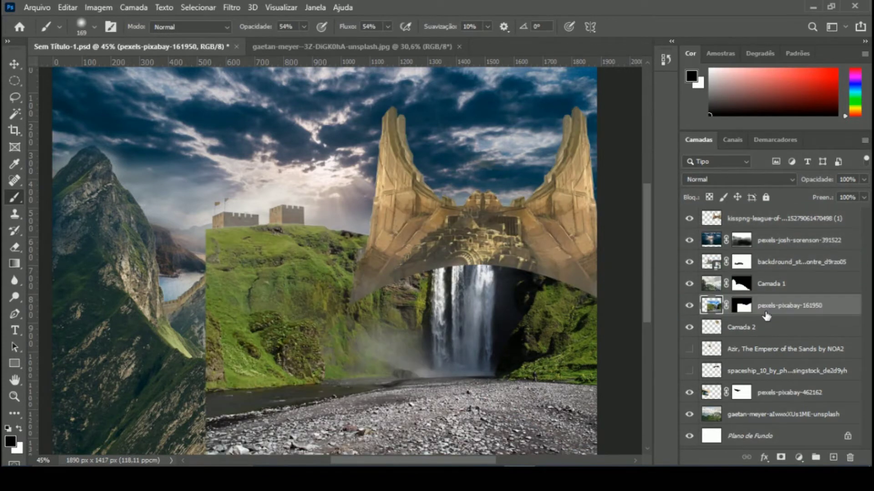
mouse_move(782, 218)
left_mouse_down()
mouse_move(774, 301)
mouse_move(748, 321)
left_mouse_up()
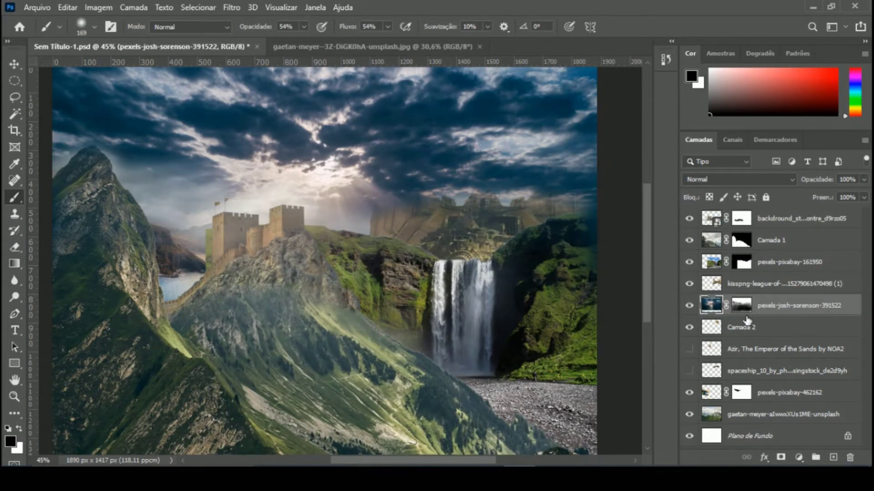
Step: Toggle the gateway's visibility and move golden orb layer Camada 2 to the top
left_click(694, 220)
left_click(690, 284)
left_click_drag(737, 327, 764, 216)
scroll(531, 241, "up", 1)
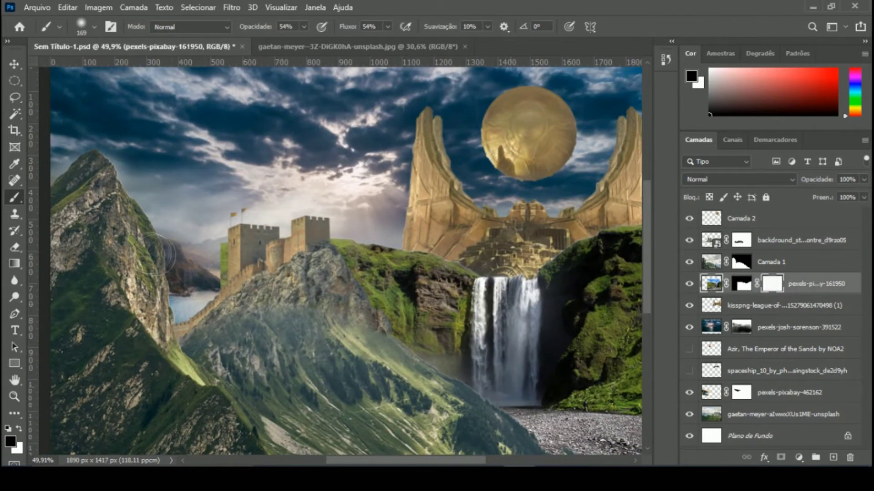
scroll(188, 255, "up", 3)
left_click(94, 26)
left_click_drag(121, 64, 115, 68)
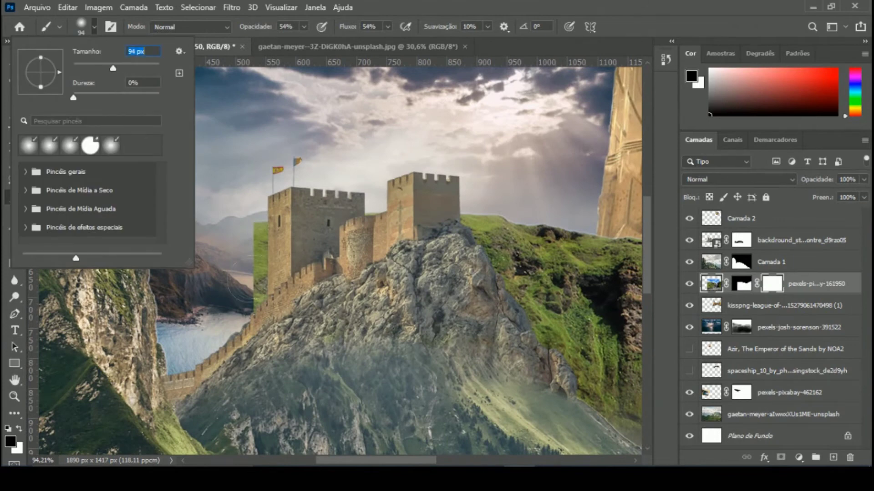
key("Return")
left_click_drag(261, 309, 262, 235)
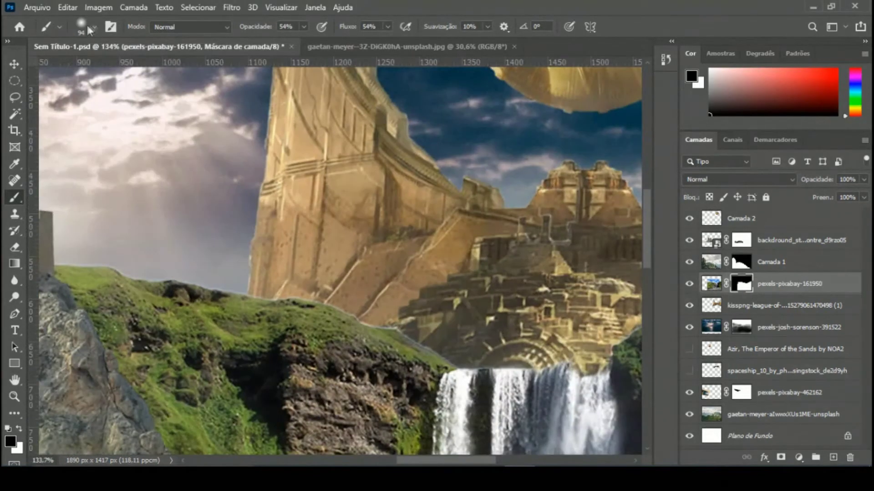
left_click(94, 26)
left_click_drag(93, 68, 82, 69)
key("Return")
scroll(127, 269, "up", 2)
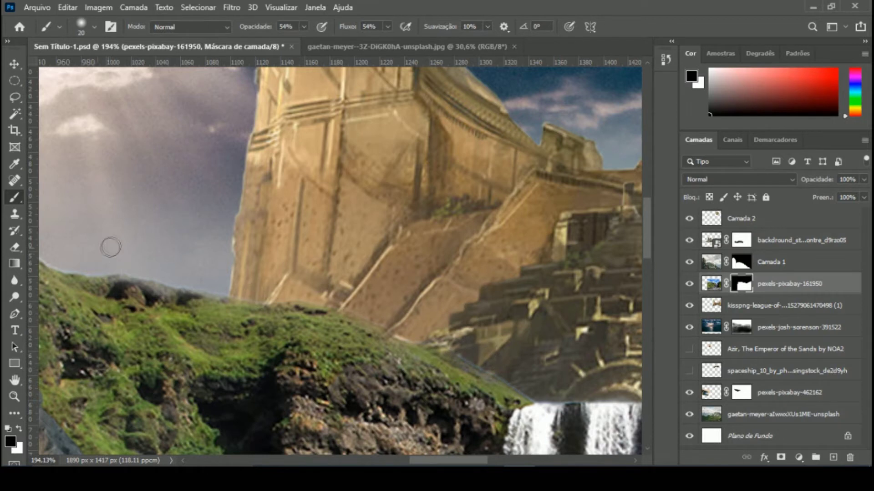
left_click_drag(111, 247, 313, 293)
scroll(509, 316, "down", 8)
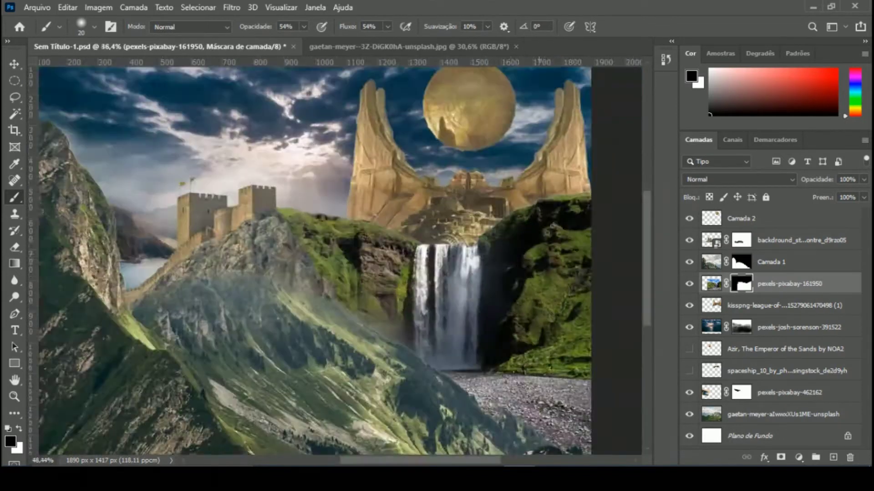
scroll(304, 313, "up", 10)
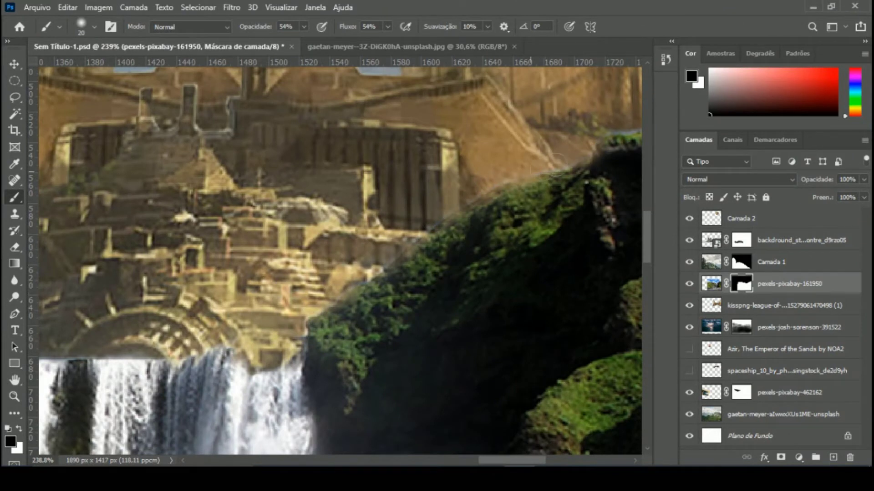
left_click_drag(555, 161, 284, 276)
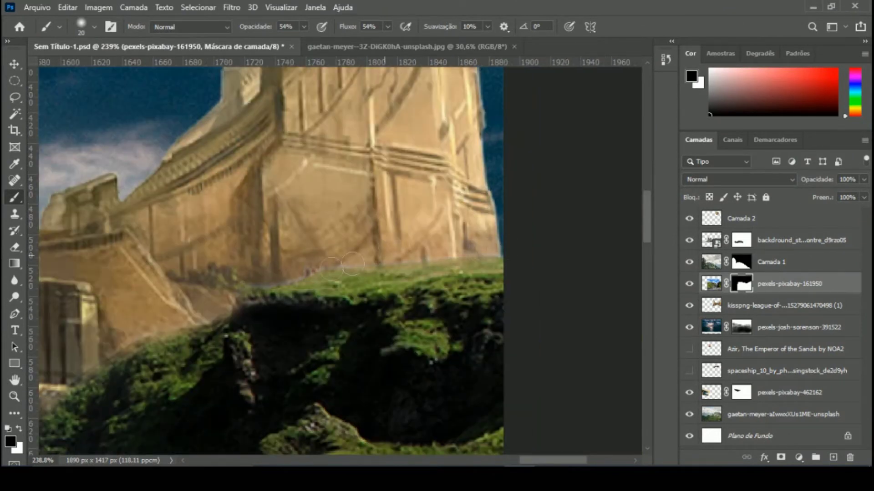
scroll(352, 263, "down", 5)
scroll(364, 267, "down", 3)
scroll(387, 271, "down", 2)
scroll(403, 274, "up", 1)
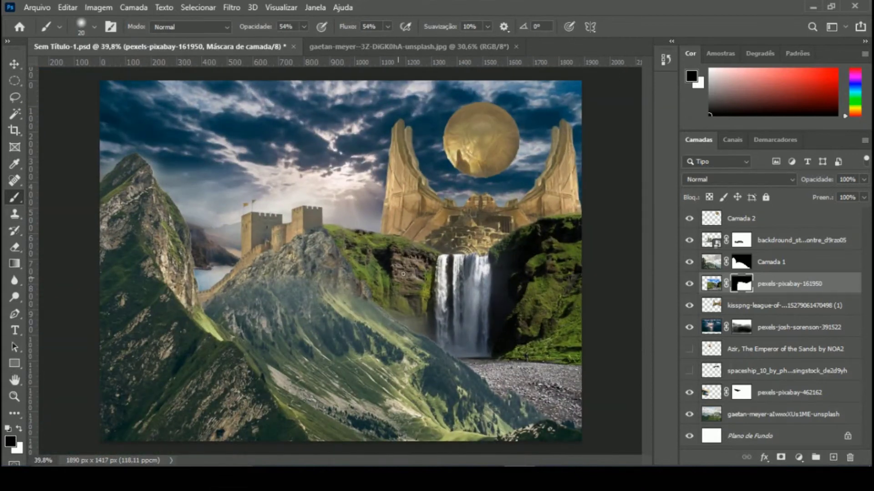
scroll(403, 274, "up", 1)
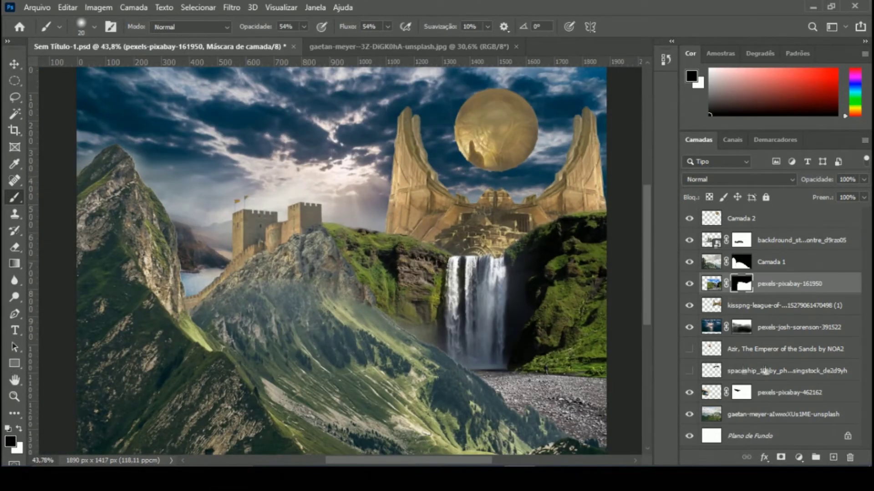
Step: Try a spaceship layer in the upper-left sky, then delete it
left_click_drag(765, 371, 773, 214)
left_click(690, 218)
key("v")
left_click_drag(478, 168, 237, 128)
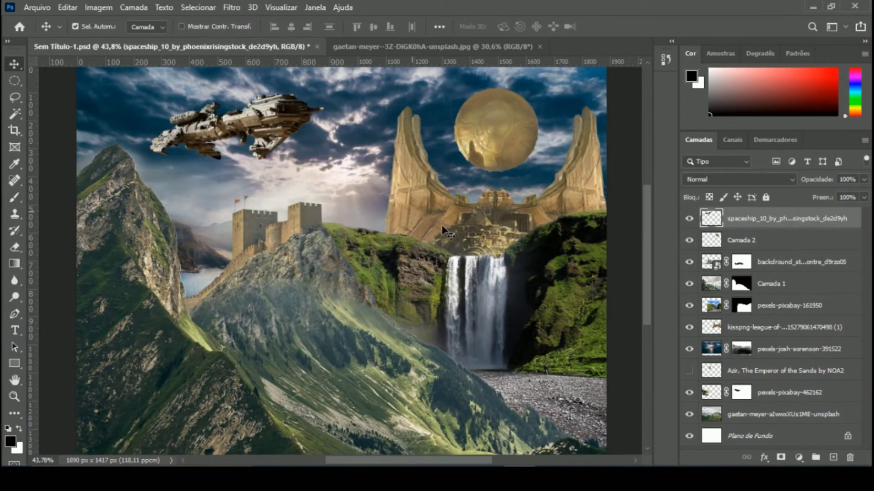
key("Delete")
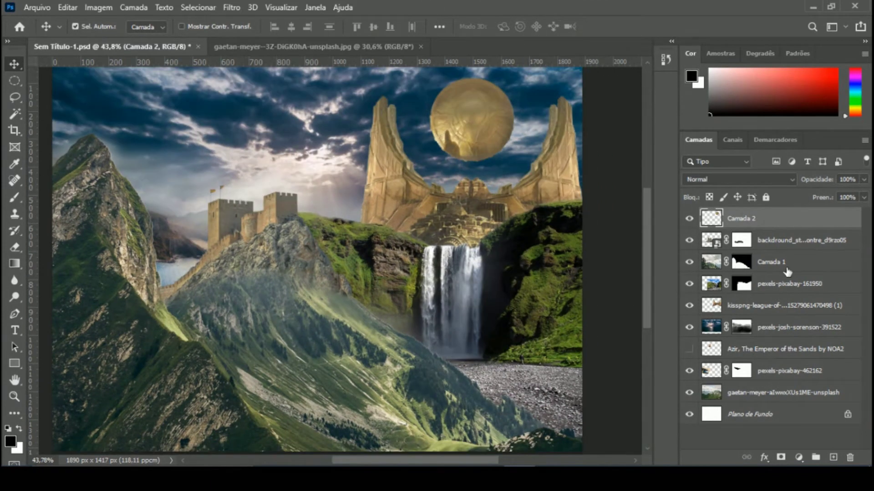
Step: Add a Color Balance clipped to Camada 1 with midtones Cyan/Red -5 and Yellow/Blue +10
left_click(774, 262)
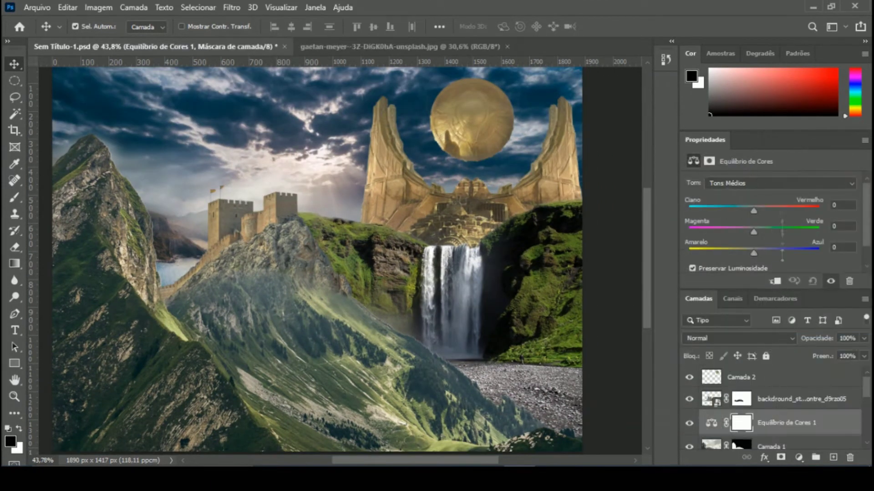
left_click(864, 56)
left_click(769, 287)
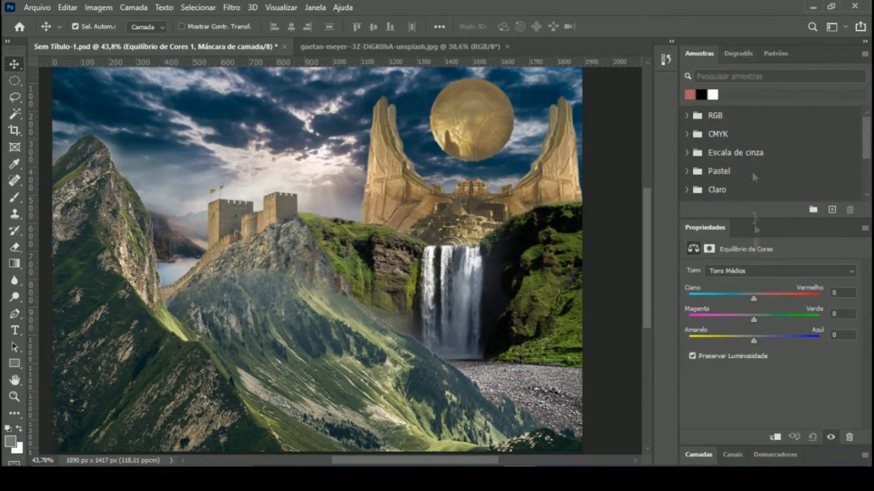
double_click(712, 352)
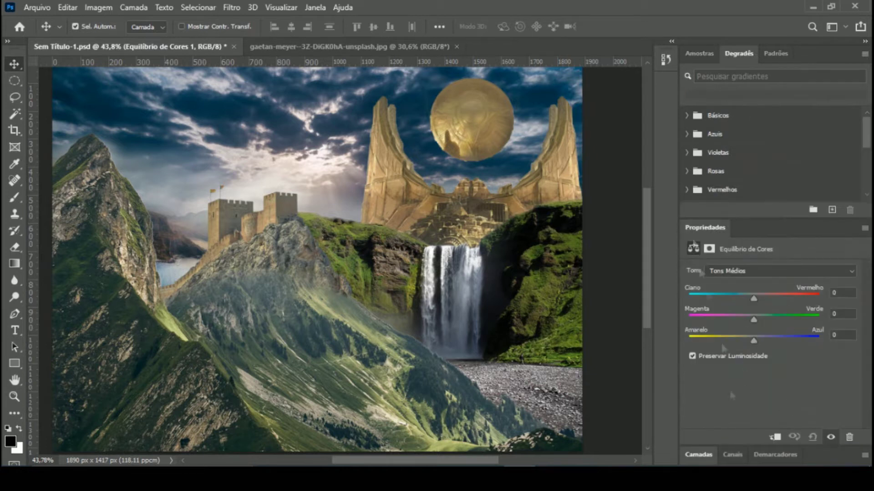
right_click(733, 59)
left_click(723, 80)
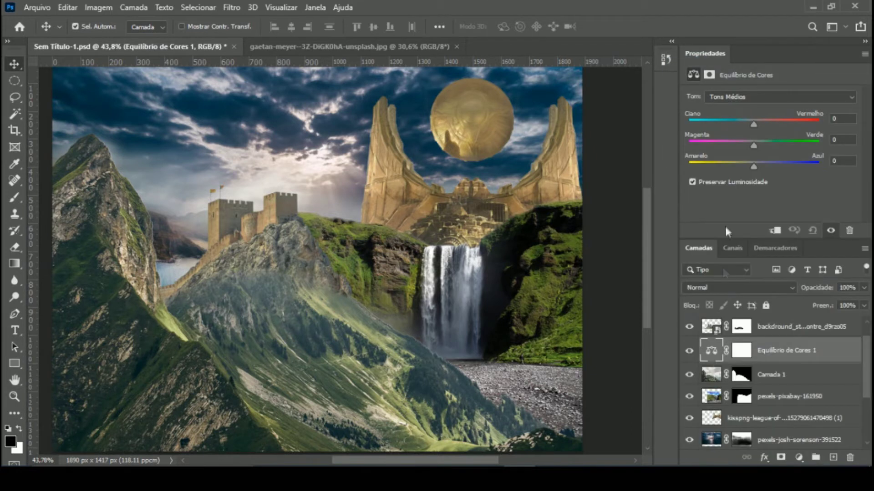
left_click(772, 360, "alt")
left_click_drag(753, 167, 757, 165)
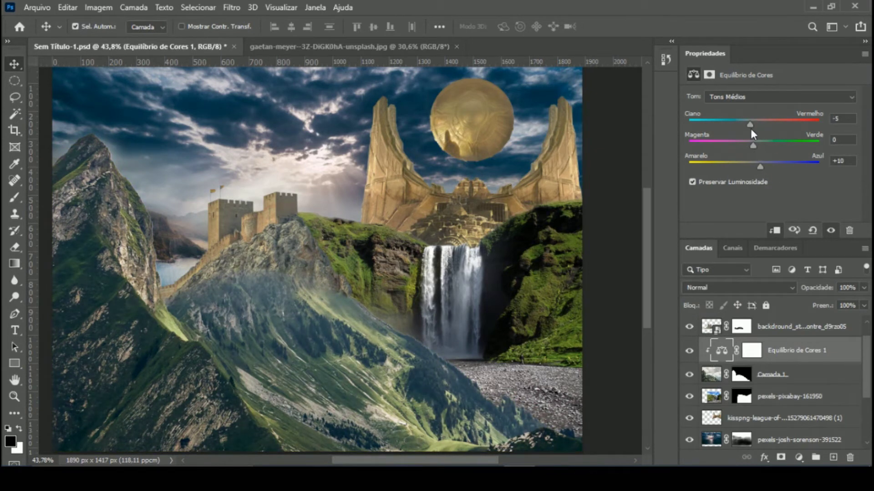
Step: Add a Brightness/Contrast adjustment clipped to Camada 1 with contrast raised to 44
left_click(799, 457)
left_click(787, 275)
left_click_drag(770, 156, 805, 156)
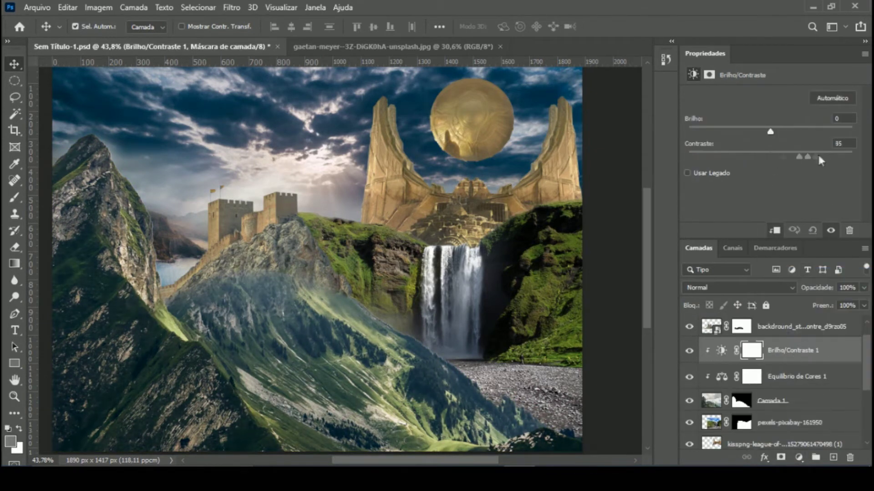
scroll(774, 387, "down", 1)
Step: Add a Brightness/Contrast clipped to pexels-pixabay-161950 with brightness -22 and contrast 40
left_click(773, 401)
left_click(798, 457)
left_click(787, 275)
left_click(766, 412, "alt")
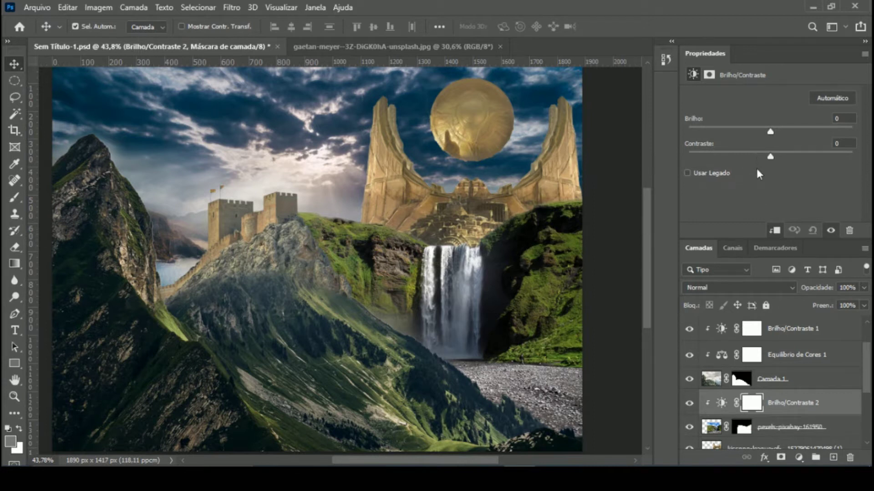
left_click_drag(770, 156, 802, 156)
mouse_move(769, 132)
left_mouse_down()
mouse_move(733, 151)
mouse_move(706, 135)
left_mouse_up()
Step: Drop the Camada 1 Brightness/Contrast adjustment's brightness to -120
left_click(792, 355)
left_click(791, 328)
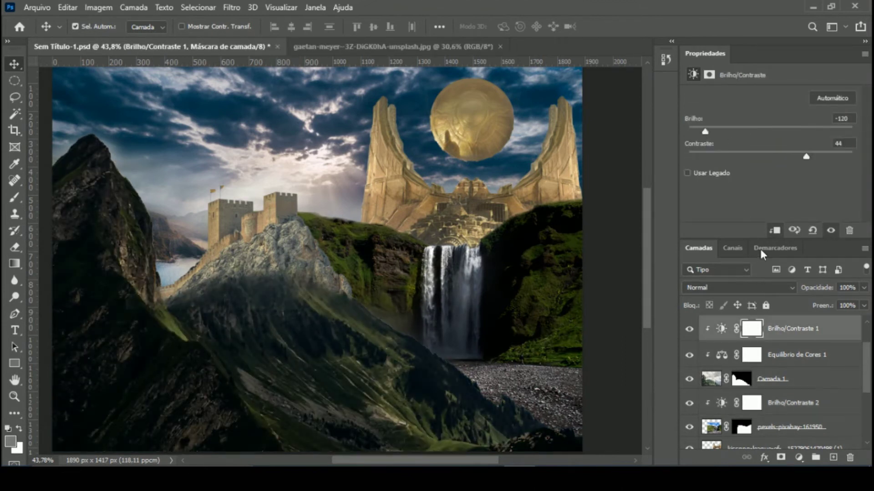
scroll(742, 380, "down", 1)
scroll(743, 380, "down", 1)
scroll(743, 380, "down", 1)
scroll(743, 380, "up", 3)
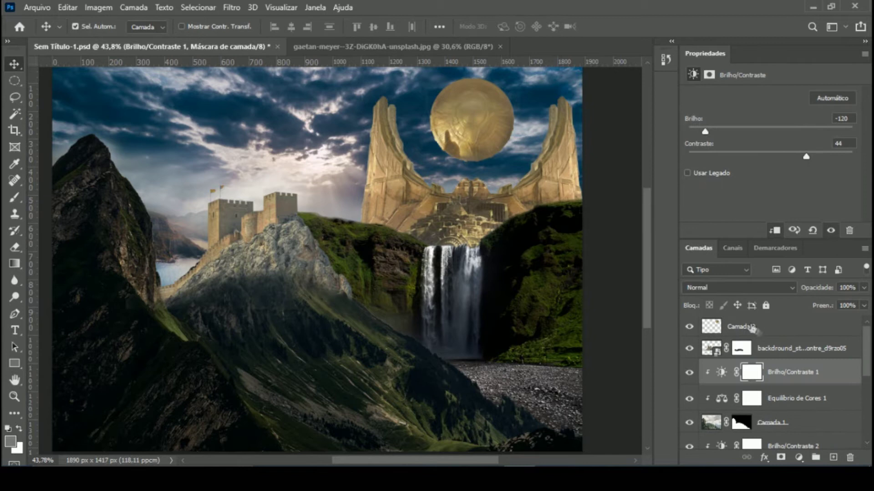
left_click(792, 350)
Step: Add Brightness/Contrast 3 clipped to the castle layer, lowering brightness and raising contrast
left_click(799, 458)
left_click(815, 291)
left_click_drag(750, 135, 706, 132)
left_click_drag(770, 156, 797, 157)
scroll(761, 368, "down", 1)
scroll(761, 368, "down", 1)
scroll(761, 367, "up", 1)
scroll(761, 367, "down", 3)
Step: Add Brightness/Contrast 4 over the temple layer at brightness -100 and contrast 20
left_click(737, 387)
left_click(798, 457)
left_click(806, 271)
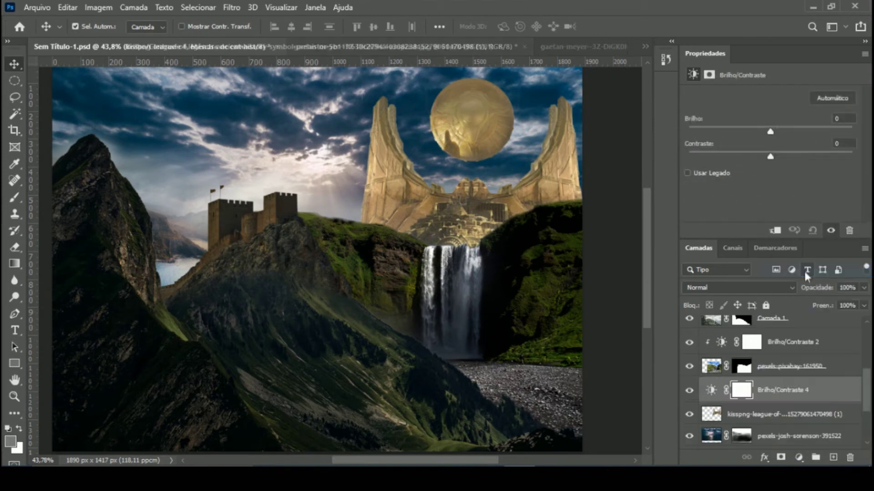
left_click_drag(770, 131, 716, 131)
left_click_drag(770, 157, 786, 157)
scroll(764, 405, "up", 1)
Step: Move Camada 2 directly under Brilho/Contraste 4 and clip the adjustment to it
left_click(763, 401)
scroll(769, 364, "up", 4)
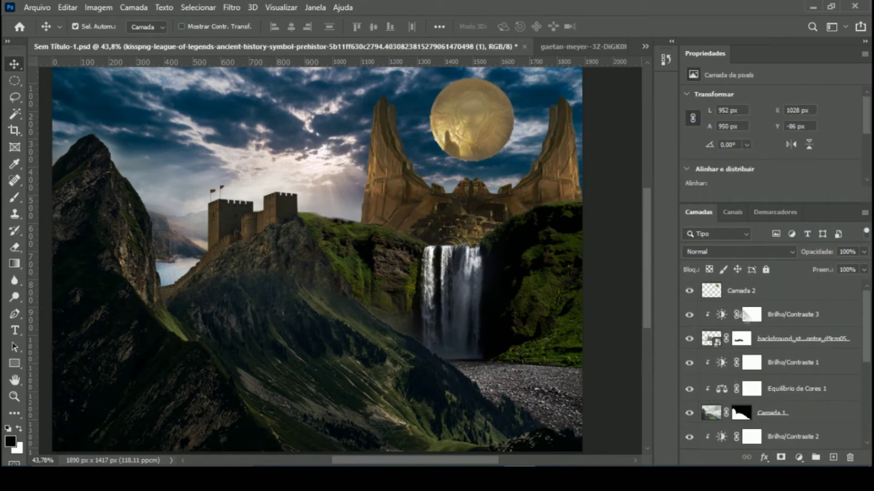
left_click(773, 296)
left_click_drag(768, 301, 764, 425)
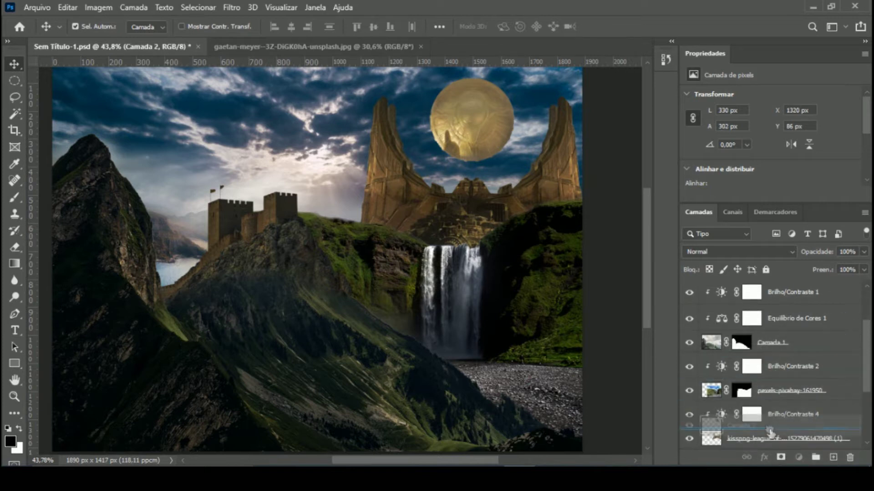
right_click(769, 441)
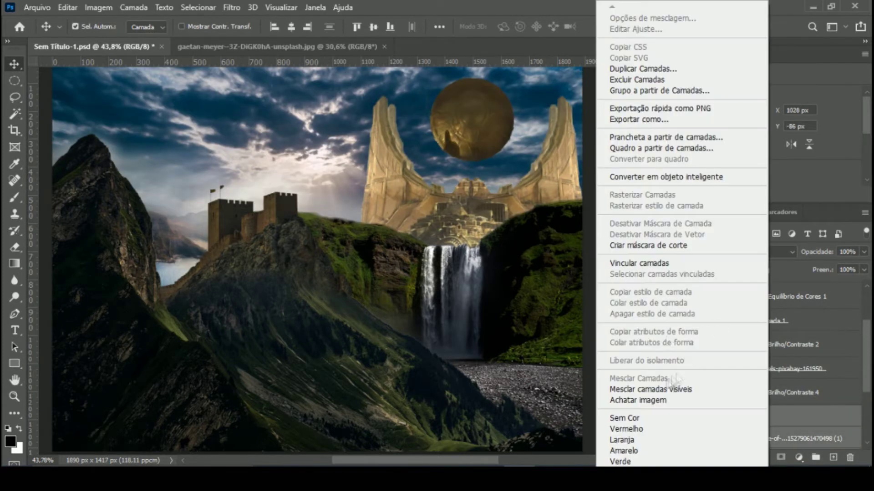
left_click_drag(790, 441, 769, 341)
right_click(769, 337)
key("Escape")
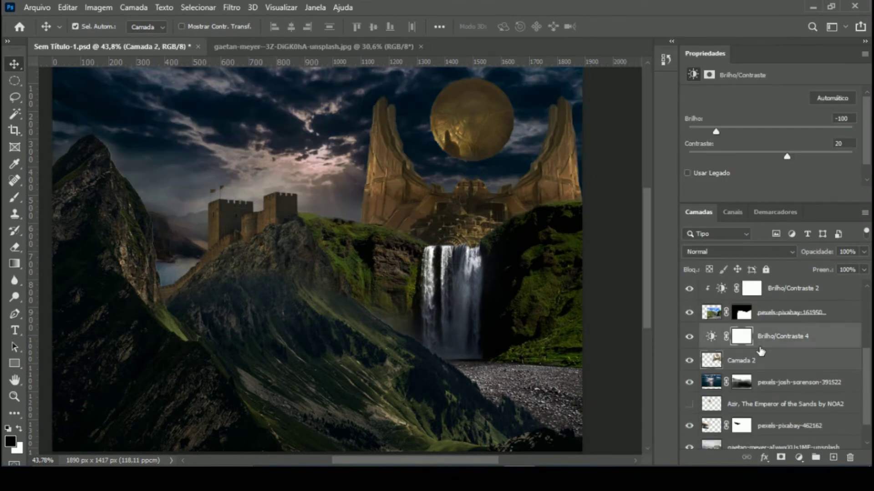
scroll(630, 295, "up", 1)
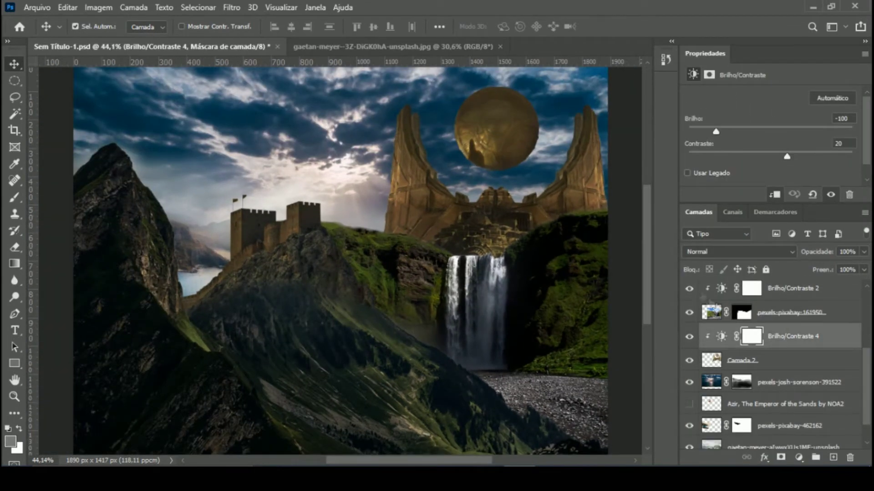
Step: Add a colour balance over the cloudy sky layer, tinting it toward purple
left_click(796, 383)
left_click(798, 458)
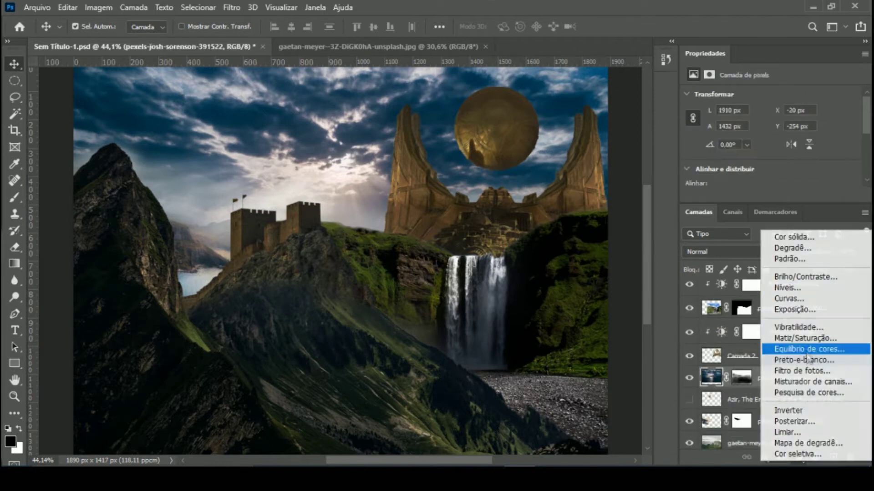
left_click(783, 351)
left_click_drag(788, 170, 782, 168)
left_click_drag(754, 124, 788, 129)
mouse_move(728, 146)
left_mouse_down()
mouse_move(760, 147)
mouse_move(785, 124)
mouse_move(729, 131)
mouse_move(759, 131)
left_mouse_up()
scroll(792, 364, "down", 2)
Step: Add a brightness/contrast adjustment over pexels-pixabay-462162, raising its contrast and brightness
left_click(792, 395)
left_click(799, 457)
left_click(785, 275)
left_click_drag(770, 156, 825, 156)
Step: Add a clipped colour balance shifting that layer's midtones toward magenta
left_click(792, 422)
left_click(799, 457)
left_click(792, 339)
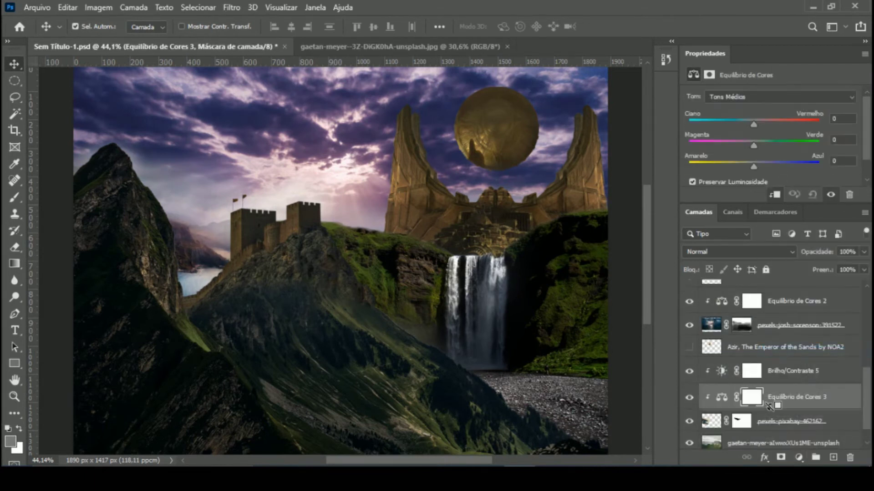
mouse_move(754, 145)
left_mouse_down()
mouse_move(738, 146)
mouse_move(759, 125)
left_mouse_up()
left_click_drag(754, 167, 773, 166)
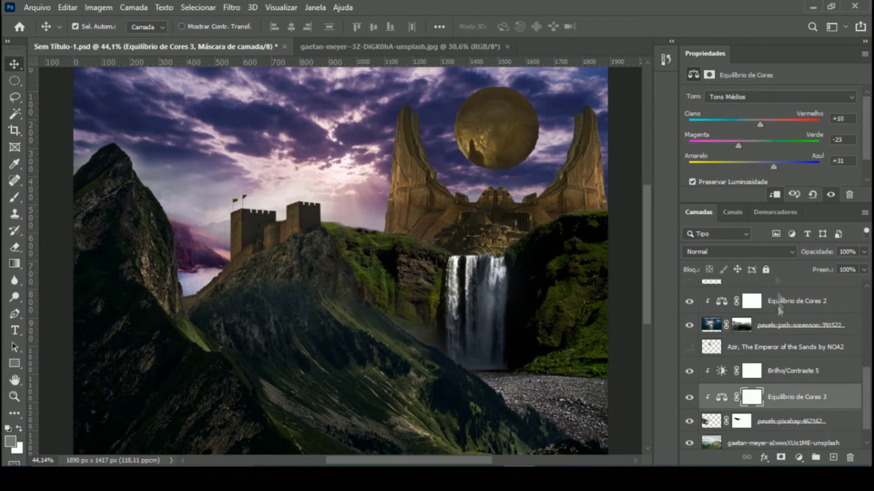
scroll(790, 373, "down", 5)
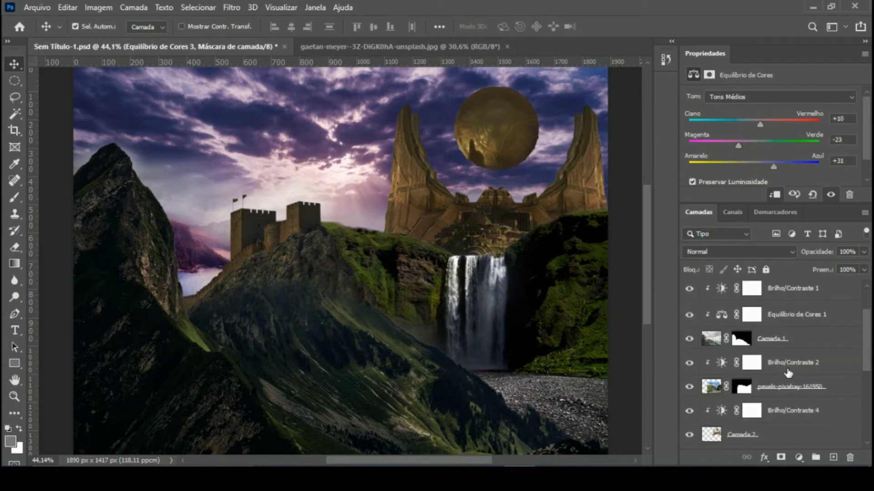
Step: Add clipped colour balance layers over pexels-pixabay-161950, the second landscape layer and Camada 2
left_click(783, 387)
left_click(799, 457)
left_click(807, 347)
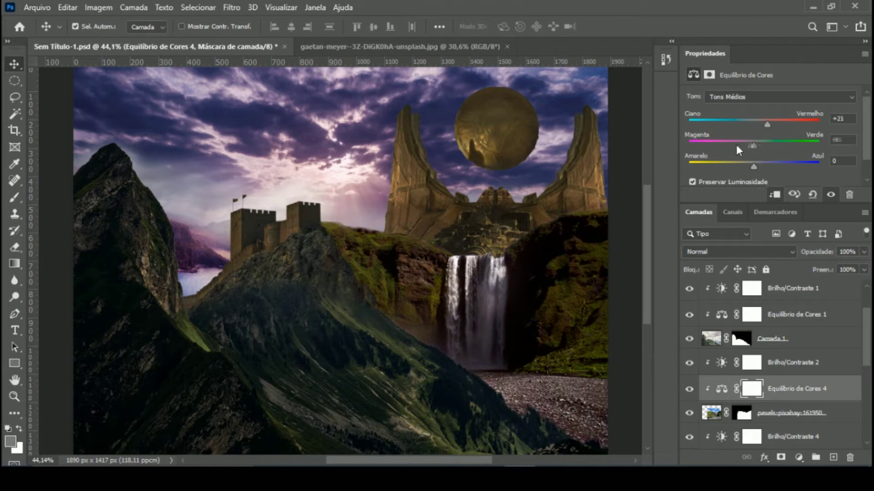
key("alt+bracketright")
key("alt+bracketright")
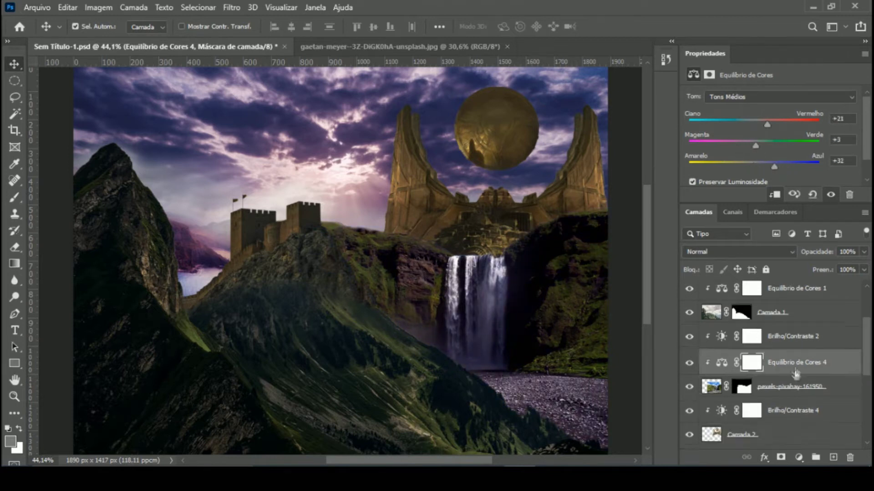
key("alt+bracketright")
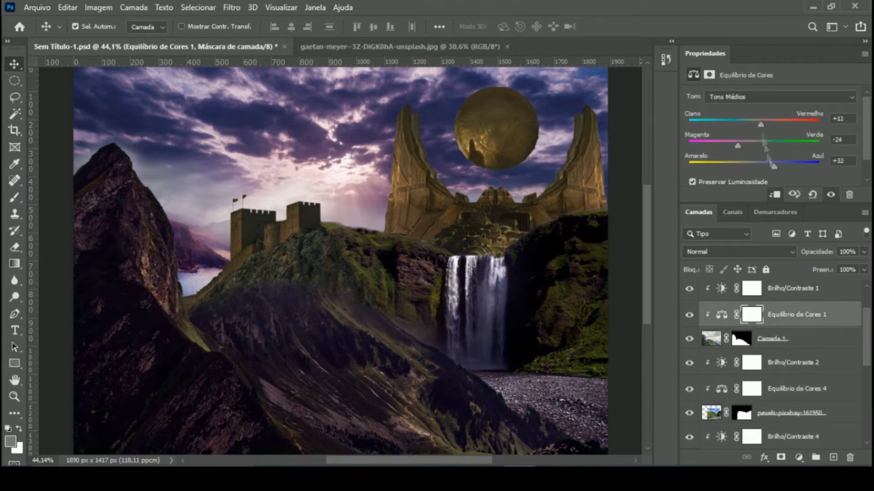
key("alt+bracketright")
key("alt+bracketright")
left_click(799, 458)
left_click(785, 327)
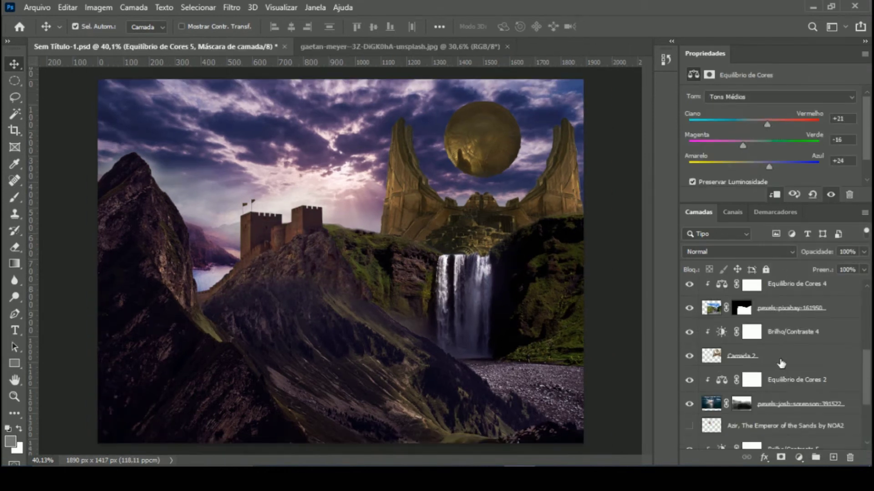
left_click(798, 457)
left_click(806, 346)
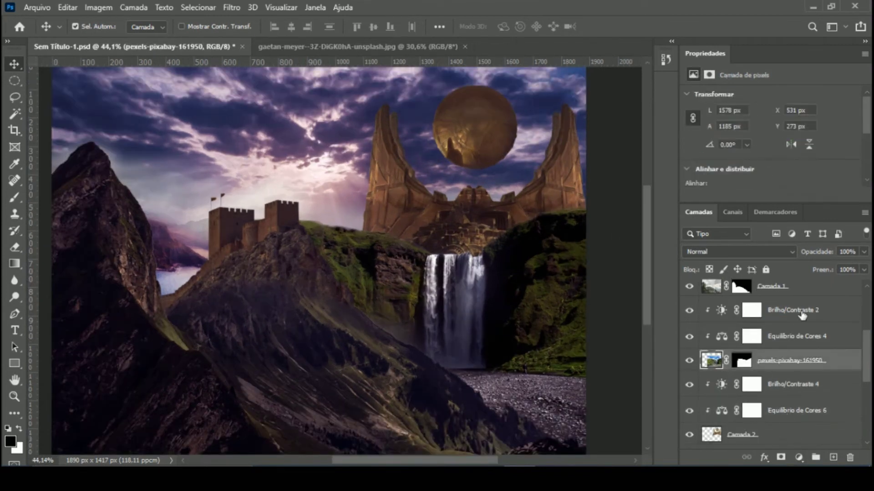
Step: Set the waterfall's brightness to -105 and contrast 18, then select Brilho/Contraste 2 with default brush colours
left_click_drag(694, 131, 711, 137)
left_click_drag(839, 157, 773, 171)
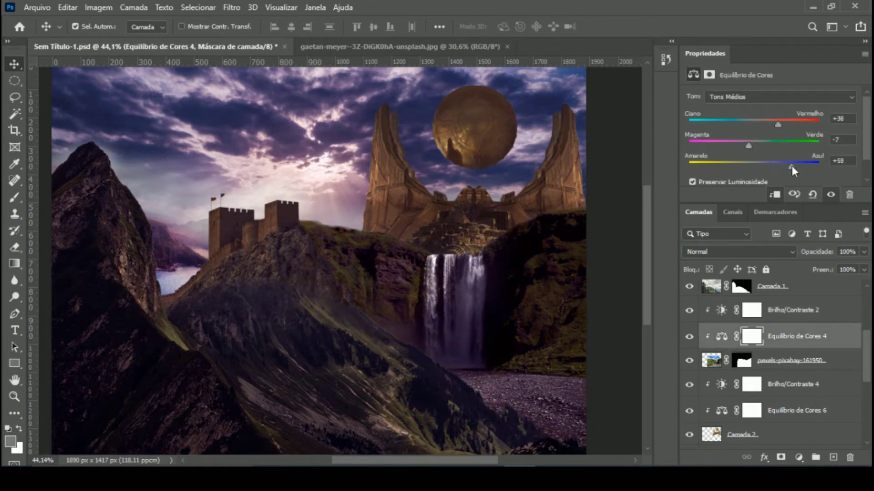
left_click(779, 310)
key("b")
key("d")
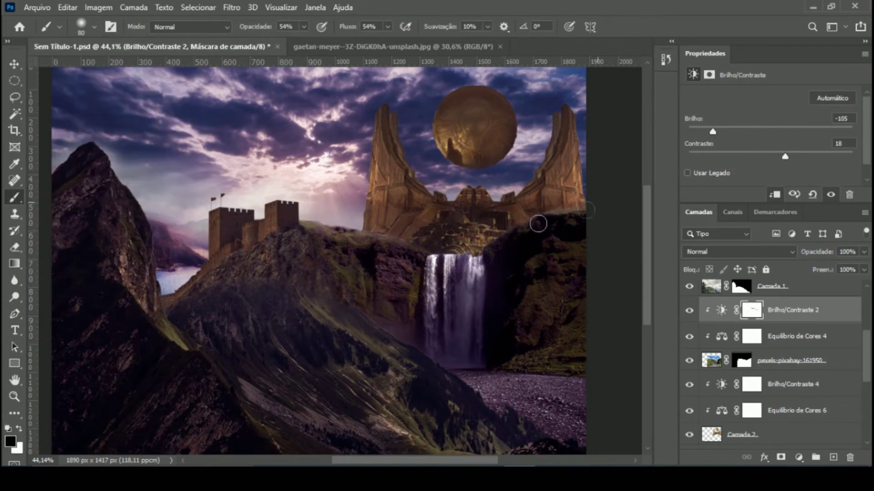
left_click(799, 457)
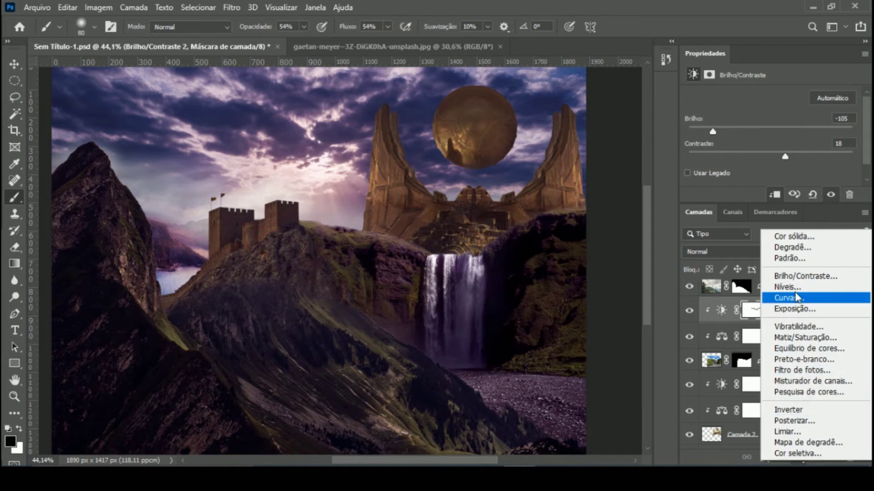
Step: Add a darkening Curves layer with an inverted mask and a full-opacity white brush
left_click(794, 299)
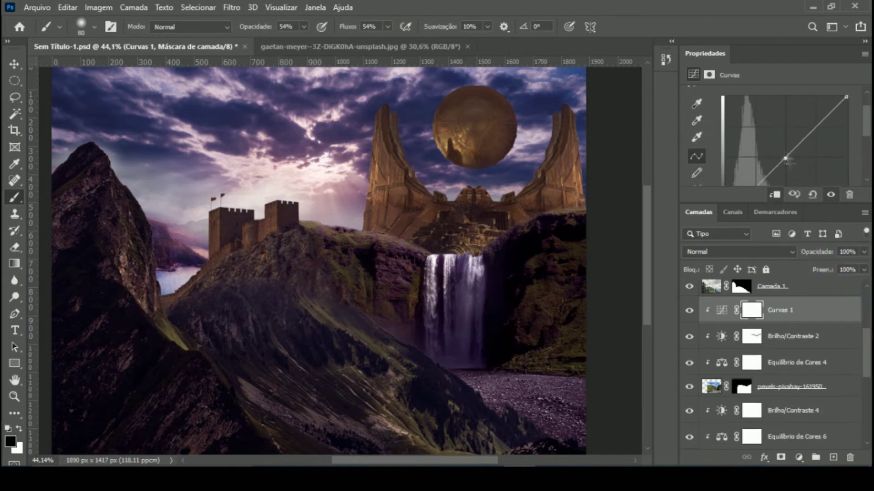
left_click_drag(792, 145, 791, 159)
key("ctrl+i")
key("x")
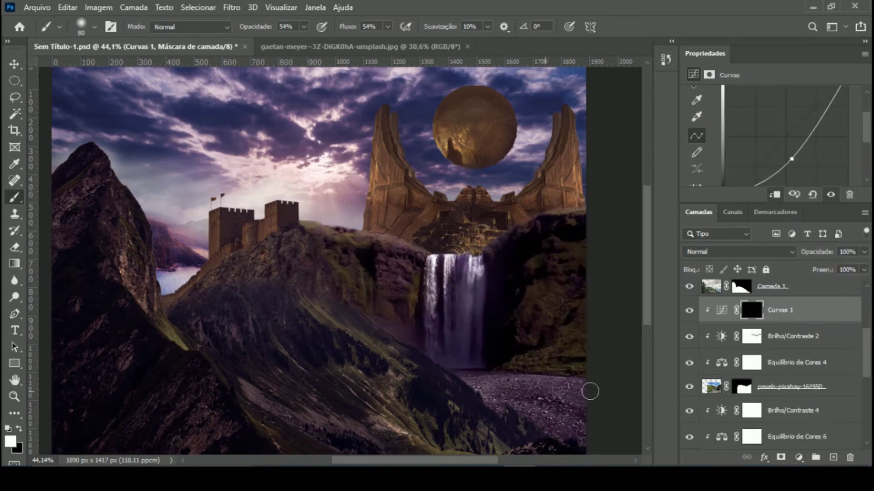
key("0")
Step: Paint the curves mask around the waterfall base, nearby rocks and the cliff beside the castle hill
mouse_move(512, 391)
left_mouse_down()
mouse_move(587, 385)
mouse_move(455, 400)
left_mouse_up()
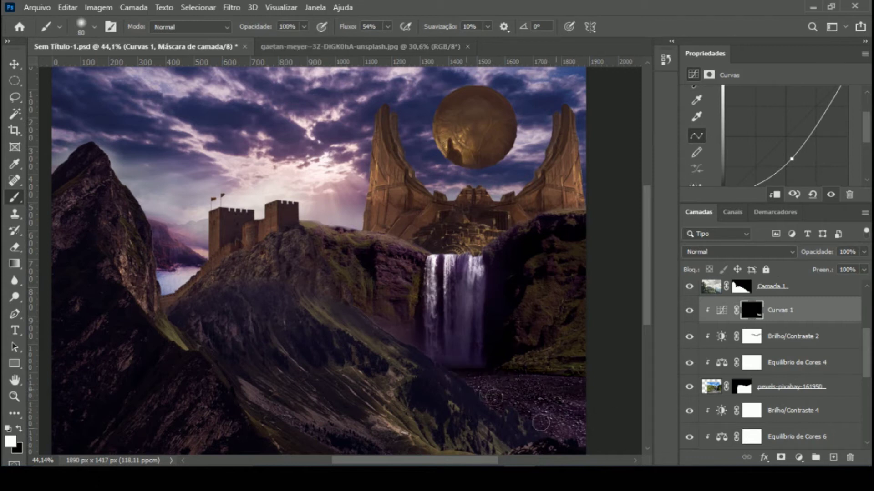
left_click_drag(592, 437, 455, 383)
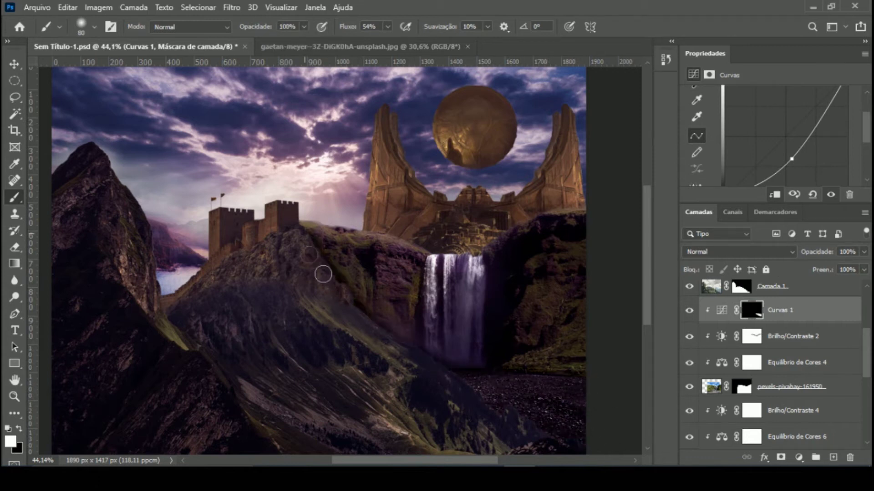
left_click_drag(323, 274, 426, 356)
key("ctrl+z")
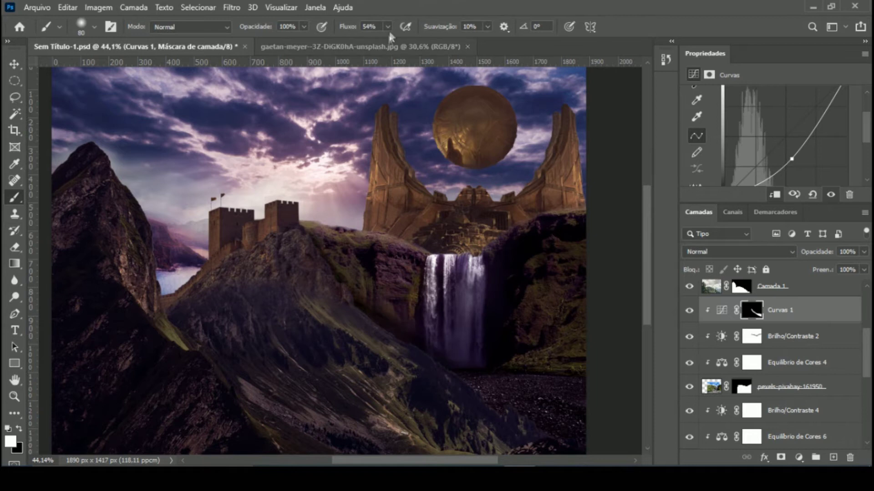
left_click_drag(584, 360, 515, 355)
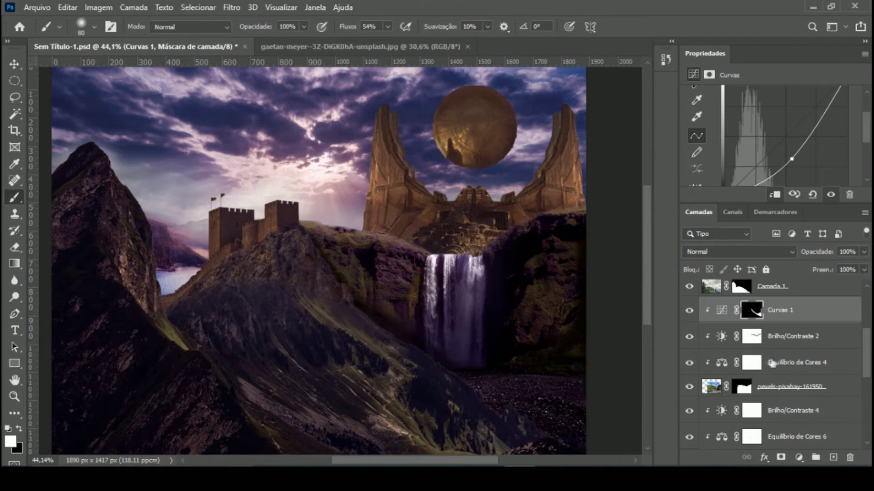
scroll(772, 363, "down", 1)
left_click_drag(304, 26, 276, 47)
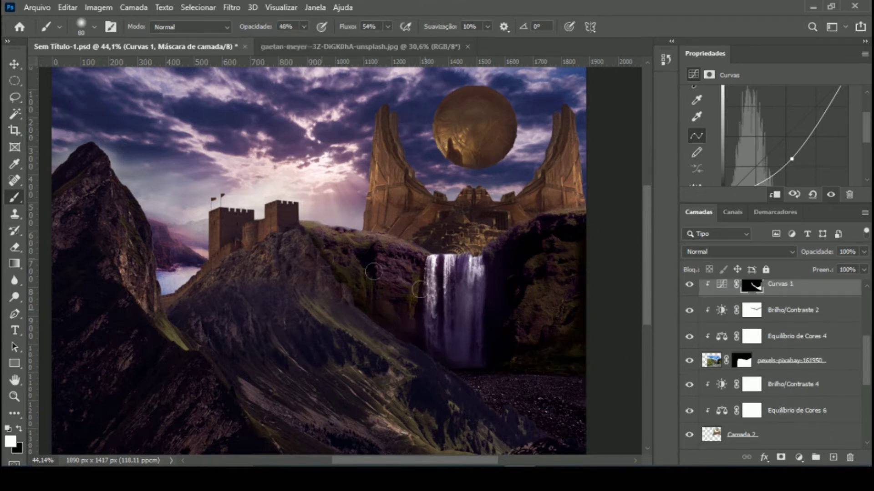
left_click_drag(373, 271, 329, 247)
left_click_drag(509, 294, 574, 280)
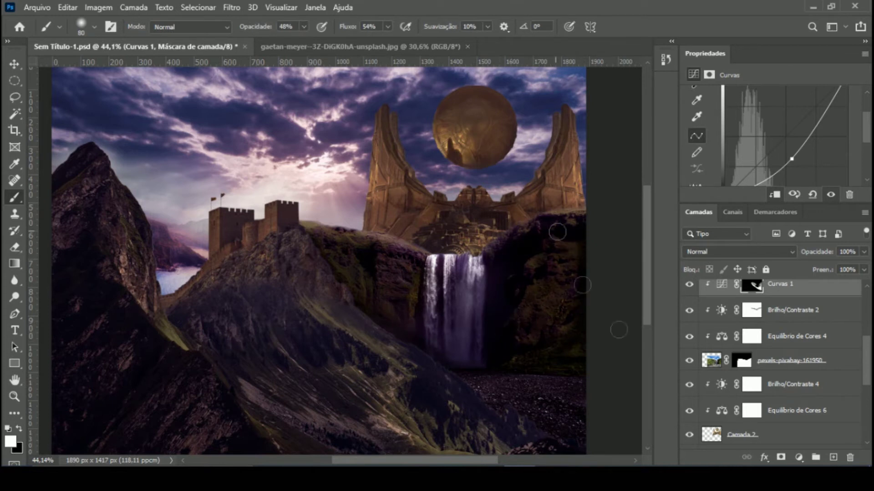
scroll(751, 382, "down", 1)
scroll(751, 384, "down", 2)
scroll(749, 387, "up", 3)
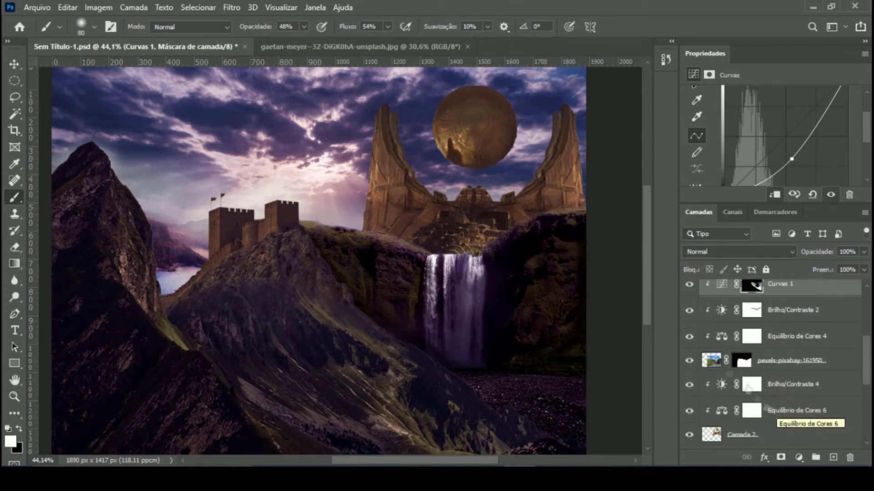
Step: Add a darkening Curvas 2 layer above Brilho/Contraste 1 with its mask inverted
scroll(718, 358, "up", 2)
left_click(774, 389)
left_click(783, 341)
left_click(798, 457)
left_click(785, 297)
left_click_drag(791, 134, 790, 164)
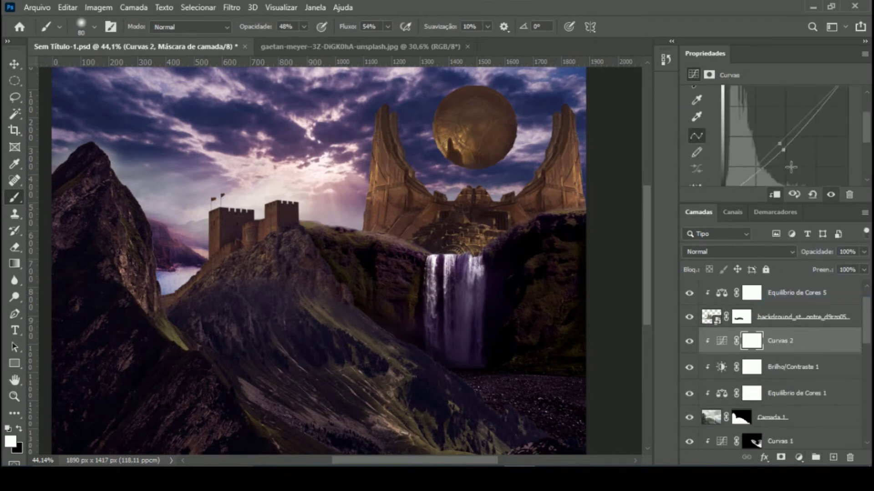
key("ctrl+i")
Step: Paint Curvas 2's mask over the cliff below the waterfall and the slope below the castle
left_click_drag(429, 354, 546, 450)
scroll(462, 423, "down", 1)
left_click_drag(462, 423, 332, 252)
scroll(377, 269, "up", 1)
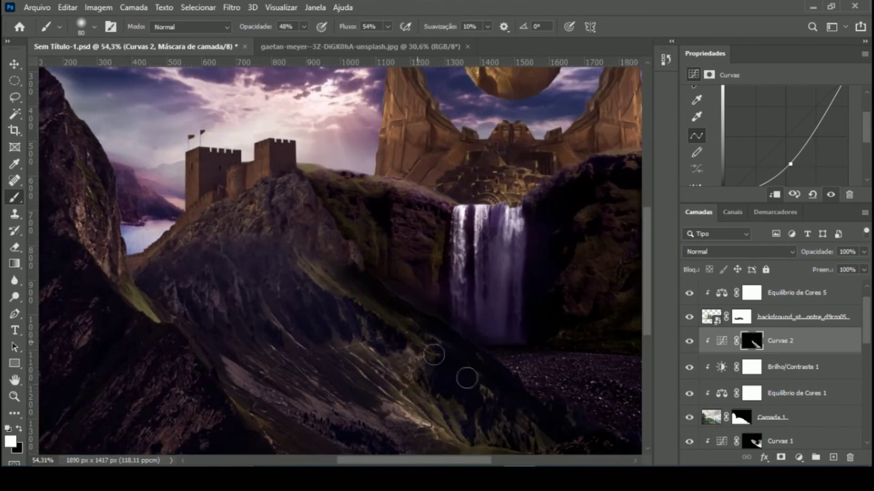
scroll(490, 327, "down", 1)
scroll(489, 327, "up", 2)
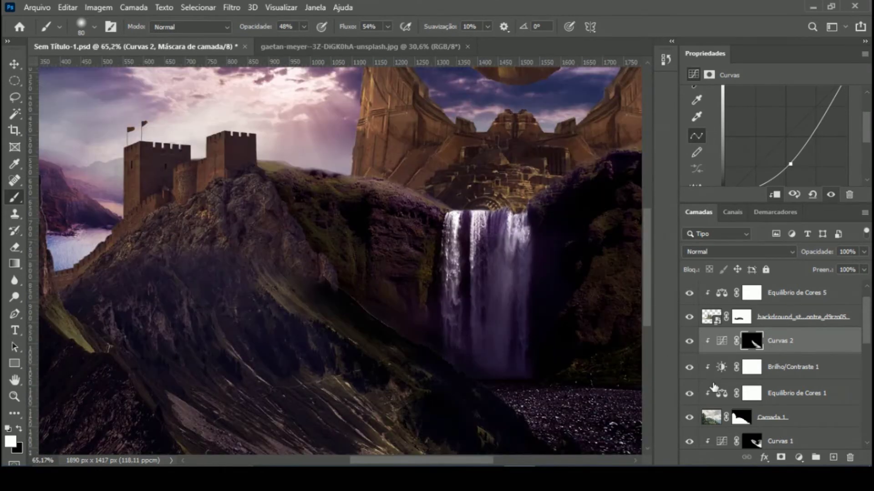
Step: Target Camada 1's layer mask and shrink the brush to 52 px
left_click(711, 417)
left_click(741, 418)
scroll(415, 380, "up", 1)
scroll(416, 381, "up", 1)
left_click(94, 26)
left_click_drag(91, 69, 68, 68)
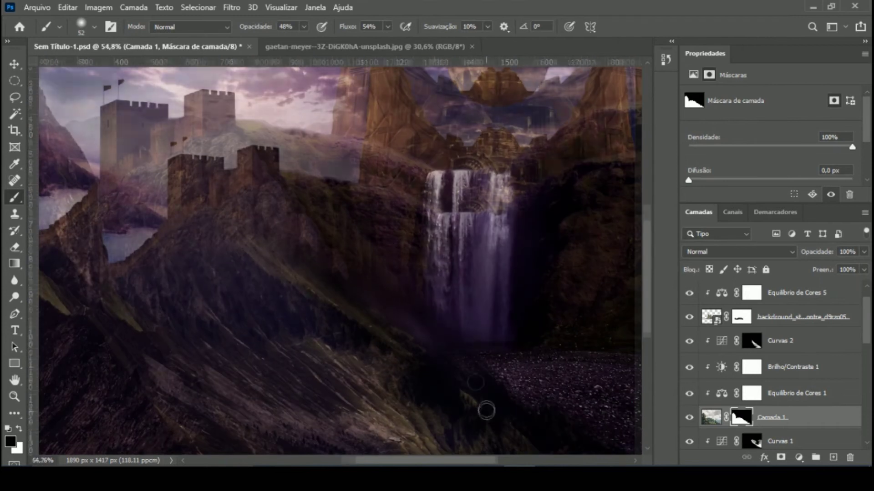
scroll(484, 400, "down", 2)
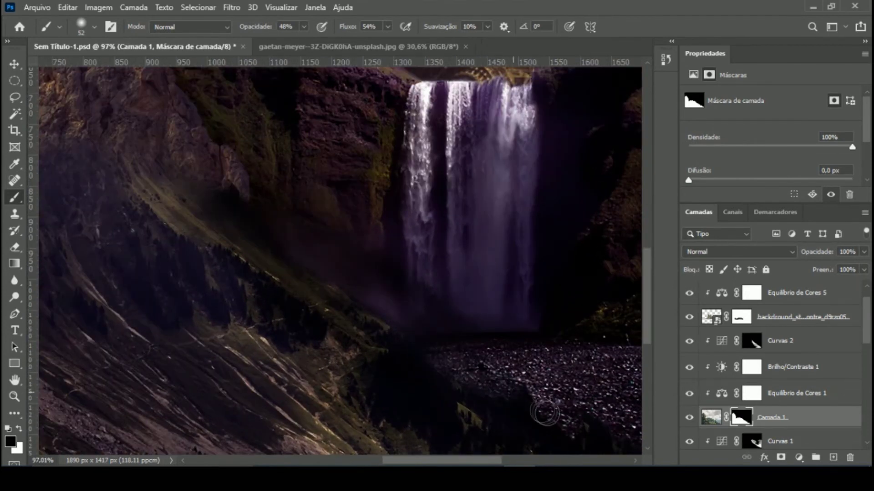
scroll(541, 386, "down", 1)
scroll(490, 355, "up", 2)
scroll(515, 412, "down", 2)
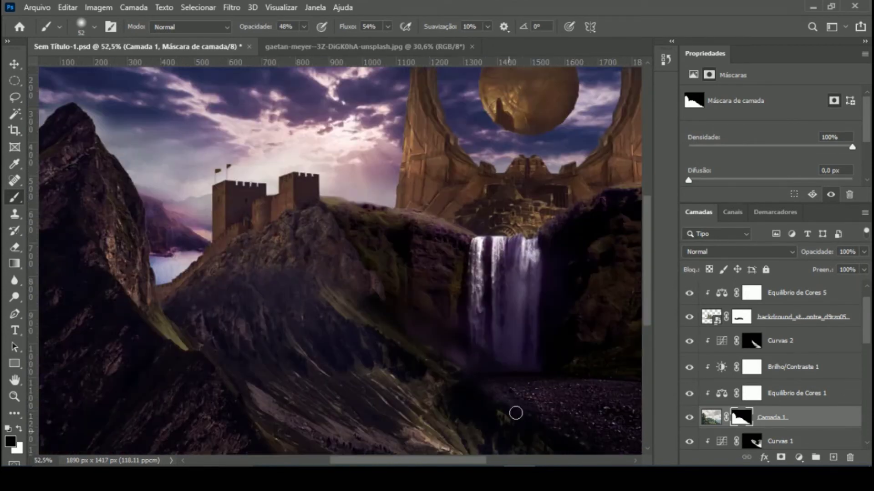
scroll(515, 411, "down", 1)
scroll(515, 411, "up", 2)
scroll(377, 337, "down", 2)
scroll(377, 337, "up", 1)
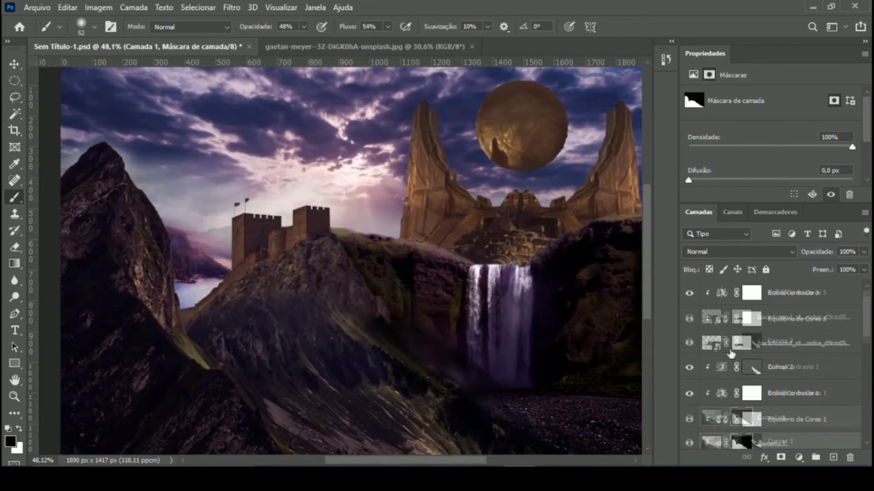
scroll(728, 364, "down", 3)
Step: Move the Azir warrior onto the gateway centre, scale it to 179×150 px, and lower its layer
scroll(688, 328, "down", 1)
left_click_drag(774, 321, 783, 287)
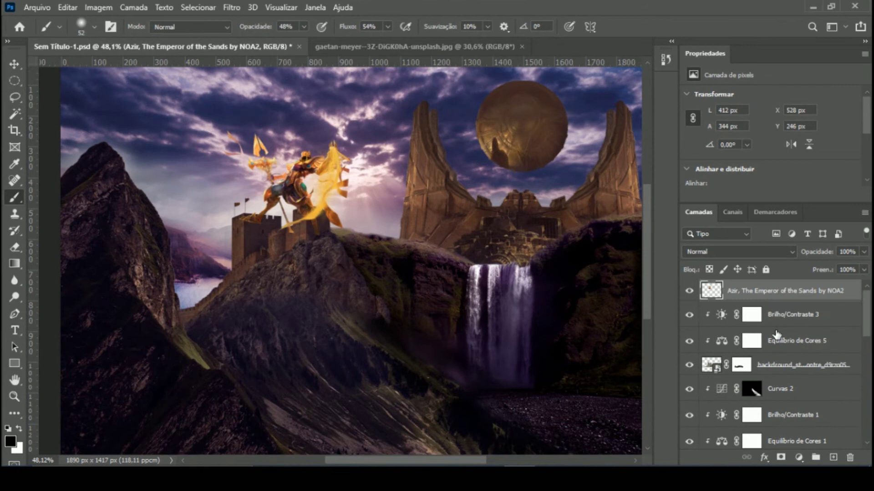
left_click(15, 65)
left_click_drag(291, 187, 497, 195)
key("ctrl+t")
left_click_drag(430, 138, 482, 168)
key("Return")
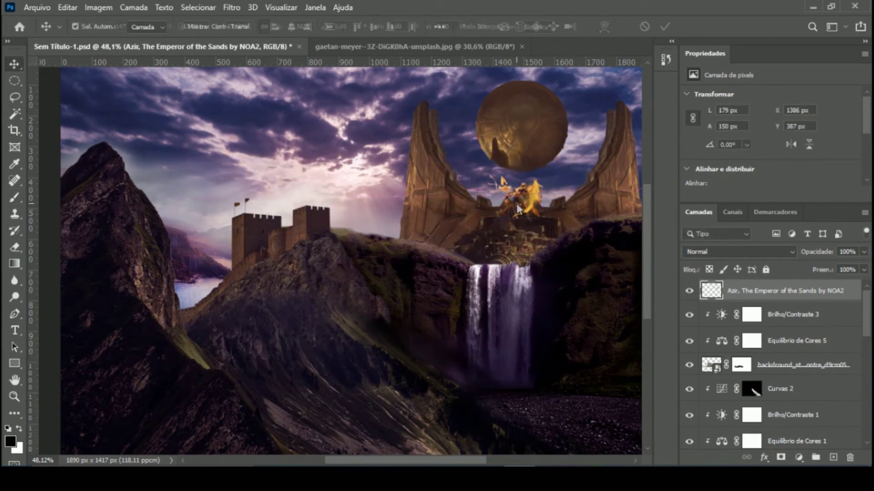
left_click_drag(773, 292, 774, 412)
mouse_move(541, 189)
left_mouse_down()
mouse_move(314, 187)
mouse_move(496, 180)
mouse_move(484, 180)
left_mouse_up()
Step: Add a colour balance adjustment clipped to the Azir warrior
scroll(314, 187, "up", 3)
scroll(314, 186, "down", 2)
scroll(314, 186, "down", 1)
scroll(484, 180, "up", 1)
scroll(484, 180, "up", 2)
scroll(485, 180, "down", 2)
left_click(798, 457)
left_click(782, 341)
left_click(774, 194)
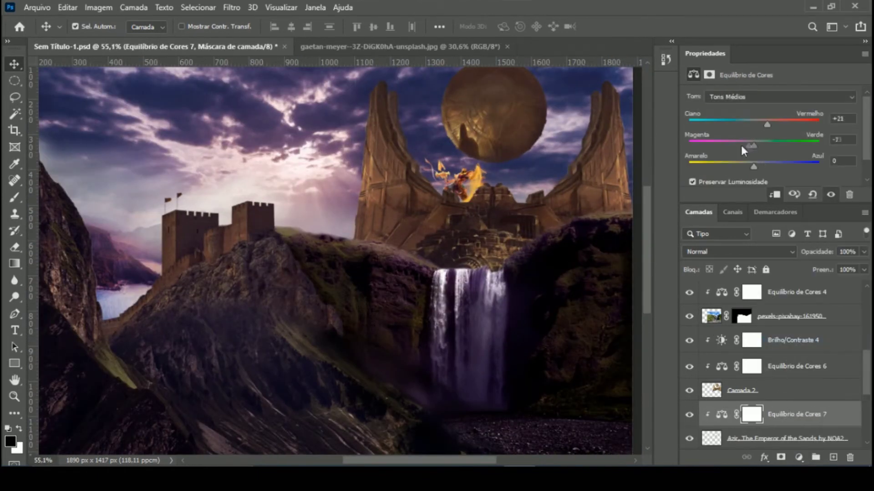
Step: Add a brightness/contrast for the warrior at brightness -27, contrast 41, and fit the image on screen
left_click(799, 457)
left_click(783, 274)
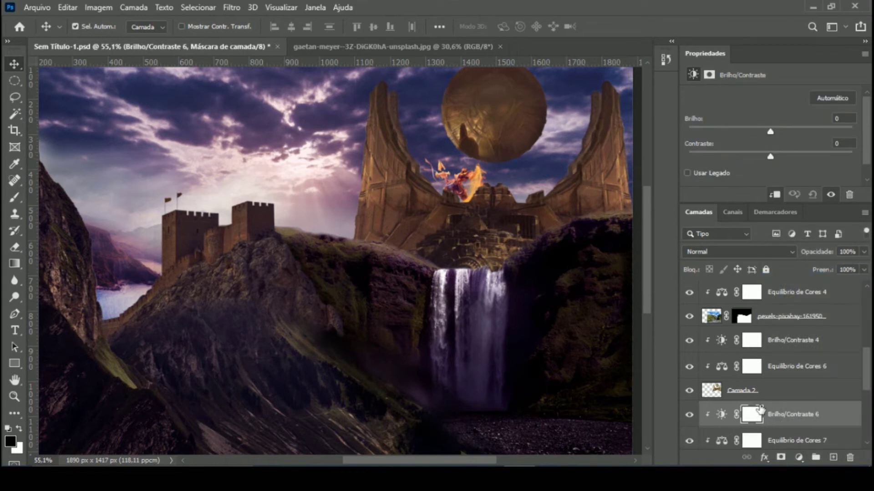
left_click_drag(803, 165, 803, 156)
left_click_drag(752, 131, 769, 133)
key("ctrl+0")
Step: Select Camada 1's mask with a soft 97 px brush at 0% hardness
scroll(772, 378, "down", 1)
scroll(432, 275, "down", 1)
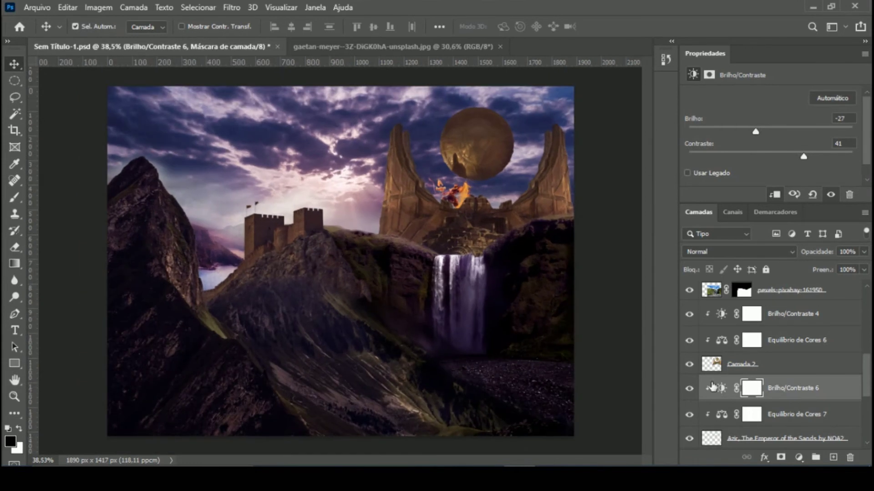
scroll(712, 387, "down", 3)
left_click(740, 338)
key("b")
left_click(94, 27)
key("Return")
Step: Paint Curvas 2's mask over the lower-left rocks, left mountain face and hillside slopes
scroll(728, 364, "up", 2)
left_click(752, 315)
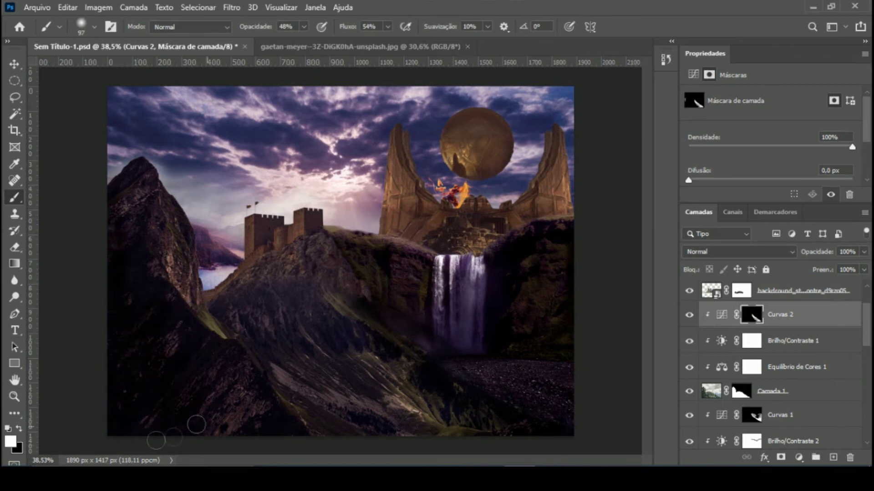
left_click_drag(196, 425, 185, 381)
left_click_drag(142, 261, 94, 243)
mouse_move(325, 398)
left_mouse_down()
mouse_move(302, 419)
mouse_move(474, 431)
mouse_move(282, 334)
mouse_move(346, 282)
left_mouse_up()
Step: Select the top Brilho/Contraste 3 layer in preparation for a new adjustment
scroll(773, 410, "down", 1)
scroll(769, 396, "up", 2)
scroll(764, 387, "up", 1)
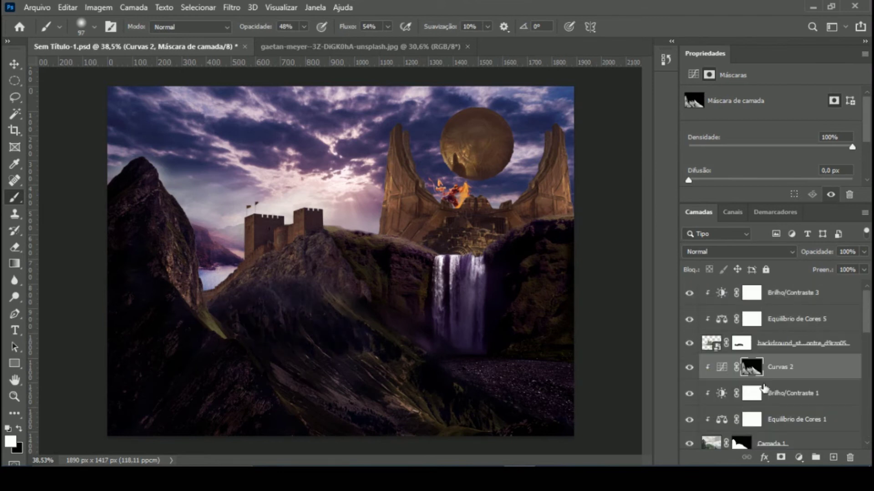
left_click(773, 343)
left_click(792, 292)
left_click(799, 458)
Step: Add a darkening Curvas 3 with an inverted mask, painted white along the ridge
left_click(789, 292)
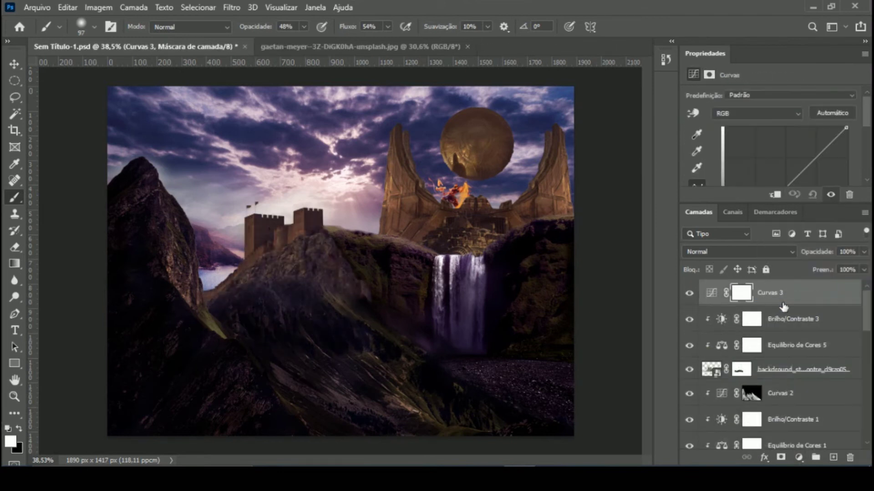
left_click_drag(793, 139, 788, 162)
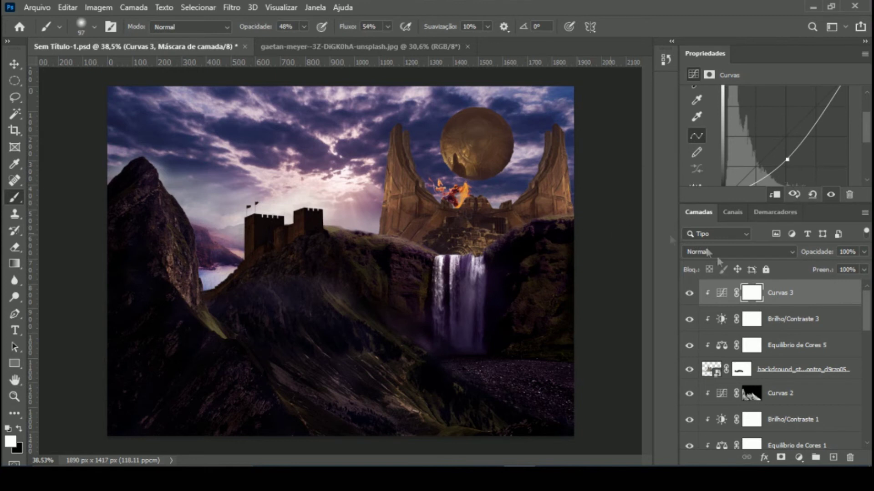
key("ctrl+i")
scroll(337, 302, "up", 1)
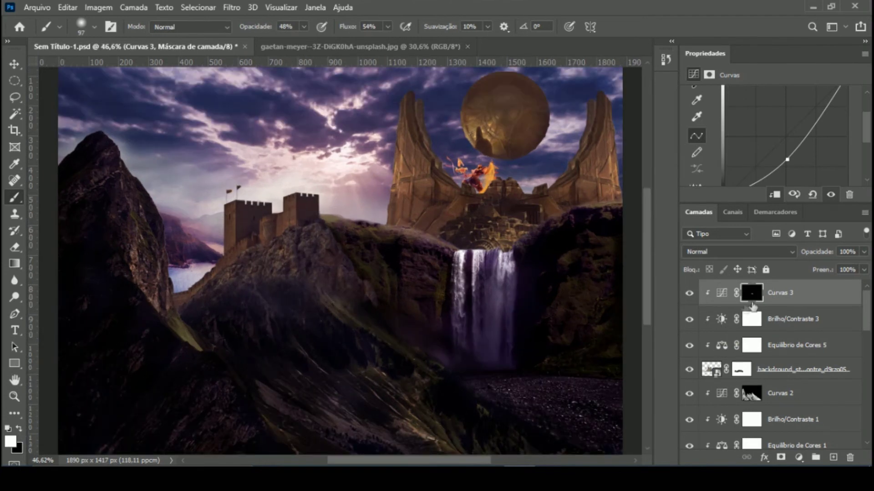
left_click_drag(224, 289, 360, 307)
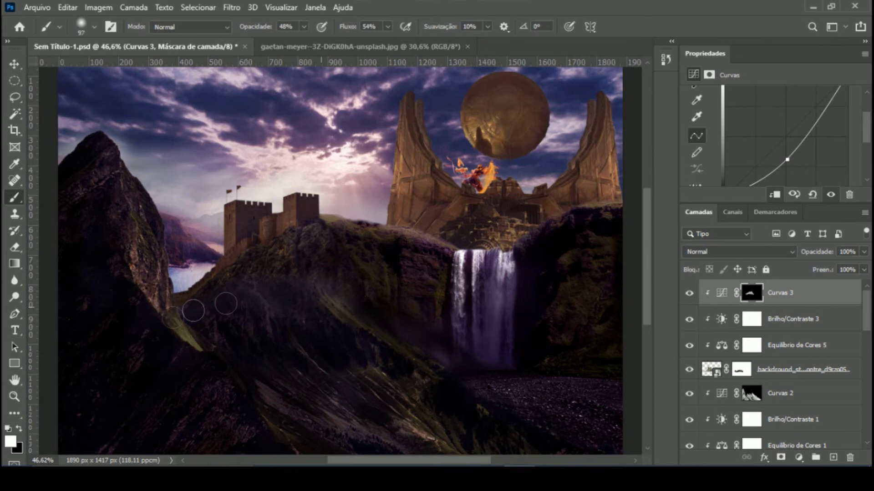
Step: Paint Curvas 2's mask to darken the left cliff's edge
scroll(799, 364, "down", 5)
scroll(768, 379, "up", 5)
left_click(740, 391)
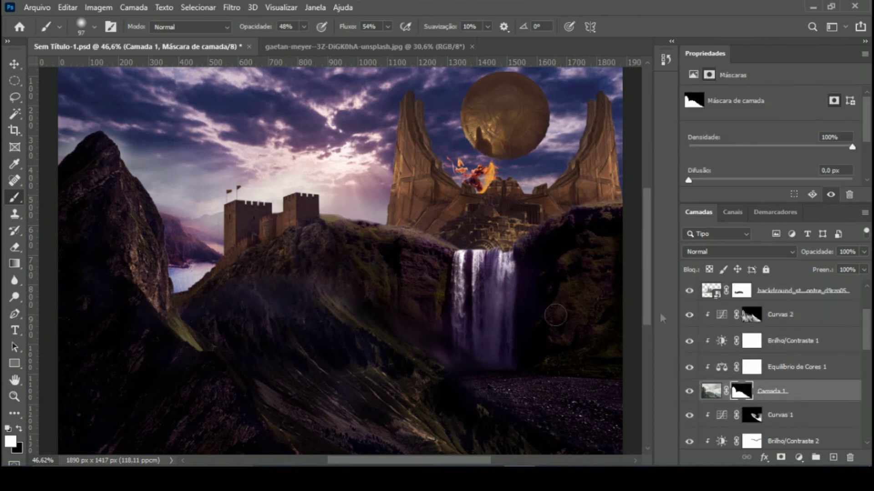
left_click(751, 314)
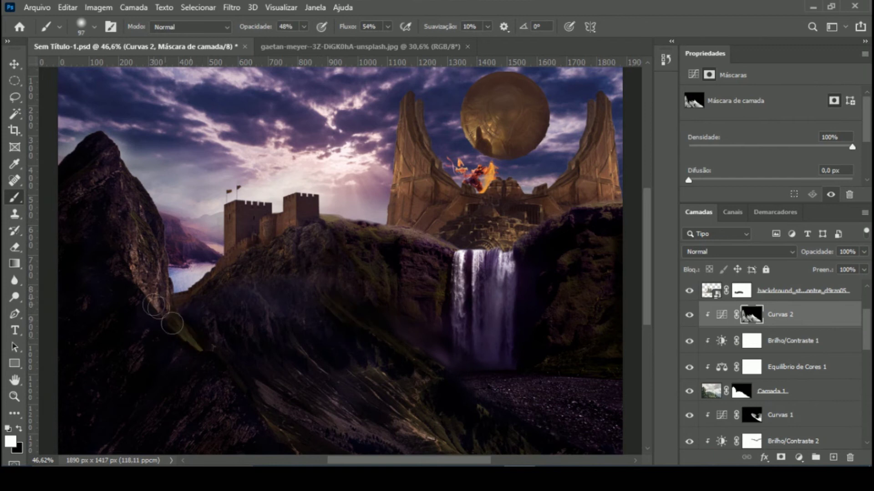
left_click_drag(155, 305, 168, 266)
scroll(371, 360, "down", 1)
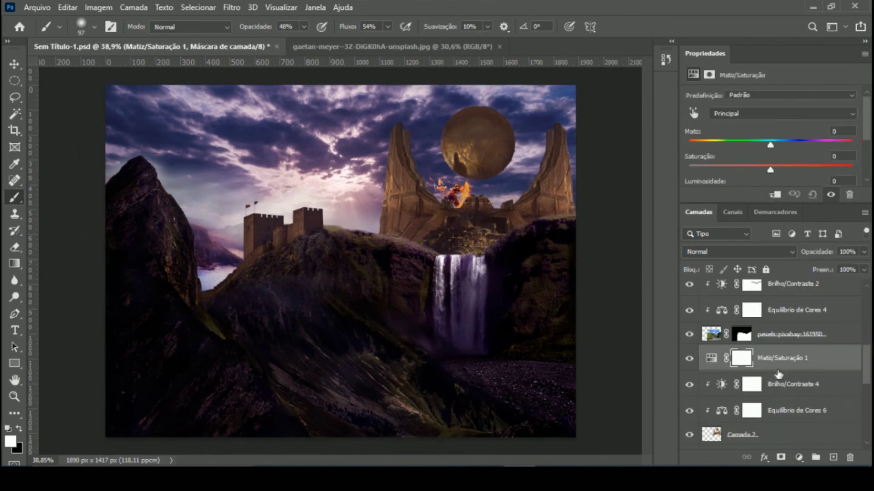
Step: Set Hue/Saturation 1 to Hue -2 and Saturation +29
left_click_drag(770, 144, 795, 170)
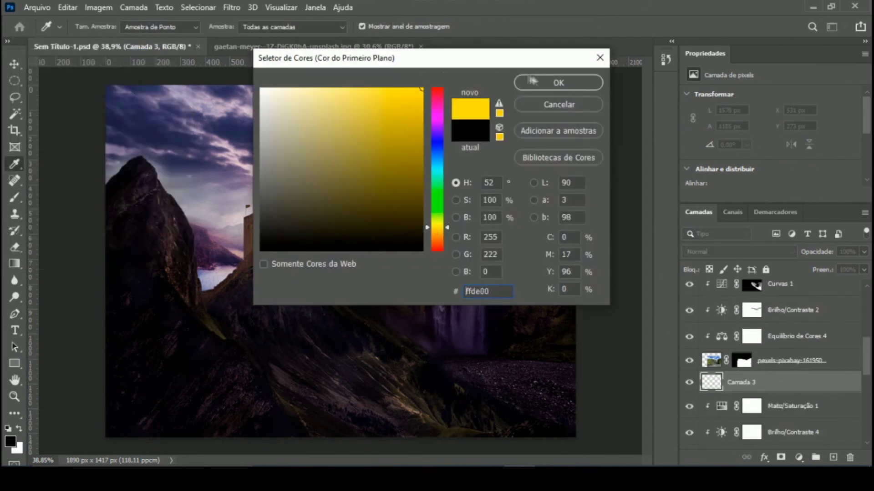
Step: At full brush flow, paint the orb #ffde00 yellow on Camada 3, blended as Luz Indireta
left_click_drag(387, 29, 426, 31)
left_click_drag(455, 123, 501, 163)
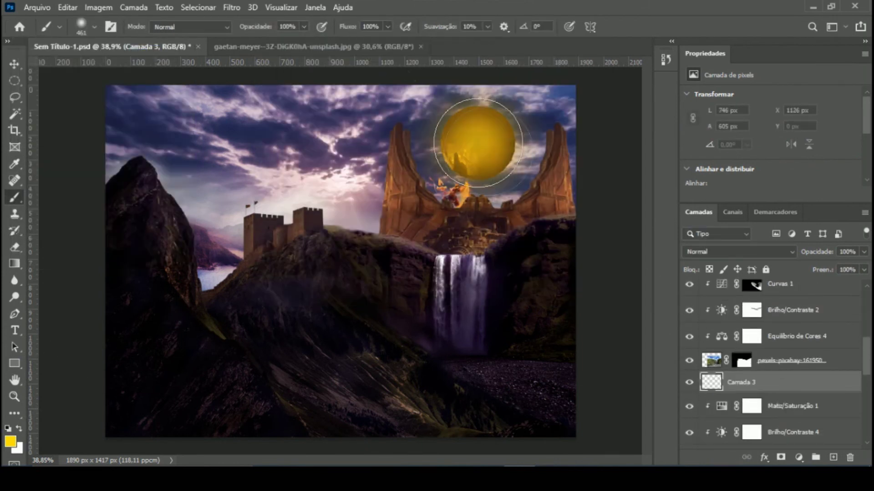
left_click(737, 251)
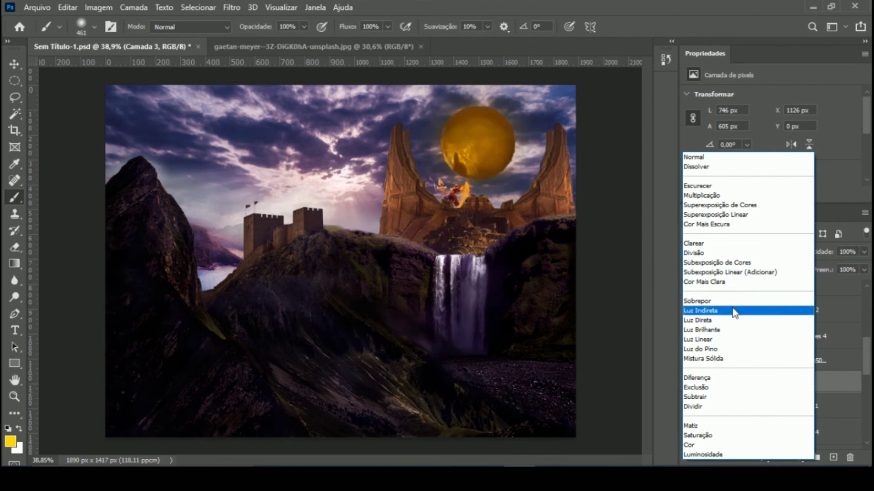
left_click(728, 311)
Step: Paint a yellow glow around the orb on new Camada 4, Luz Indireta at 49% opacity
key("ctrl+shift+alt+n")
left_click(94, 26)
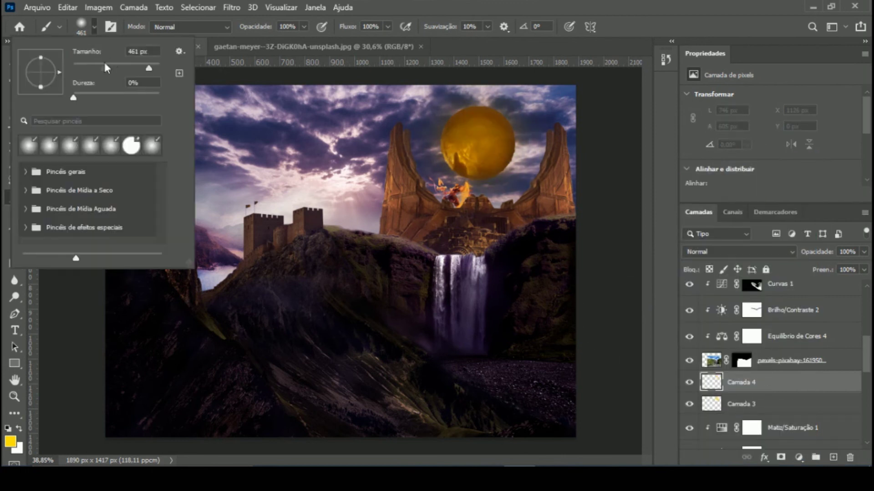
key("Return")
left_click_drag(403, 132, 552, 127)
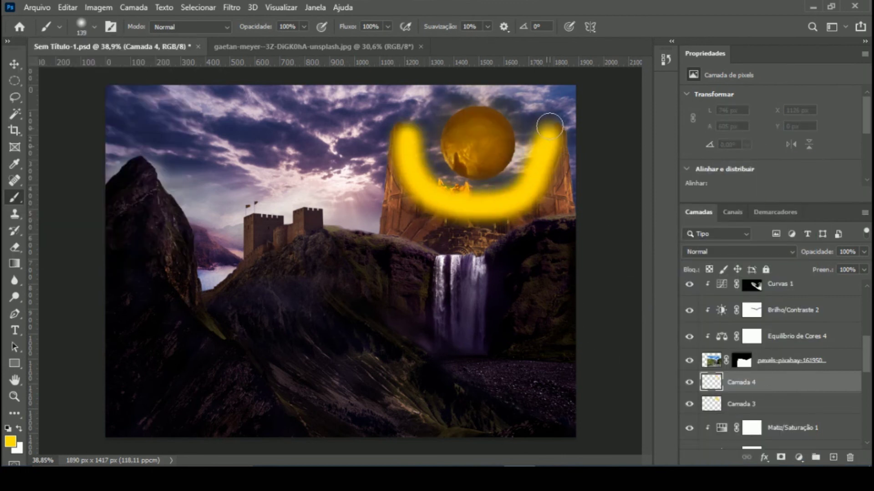
left_click(737, 251)
left_click(728, 311)
left_click_drag(863, 252, 832, 267)
Step: Switch to the Eraser and set its size for trimming the excess glow
key("e")
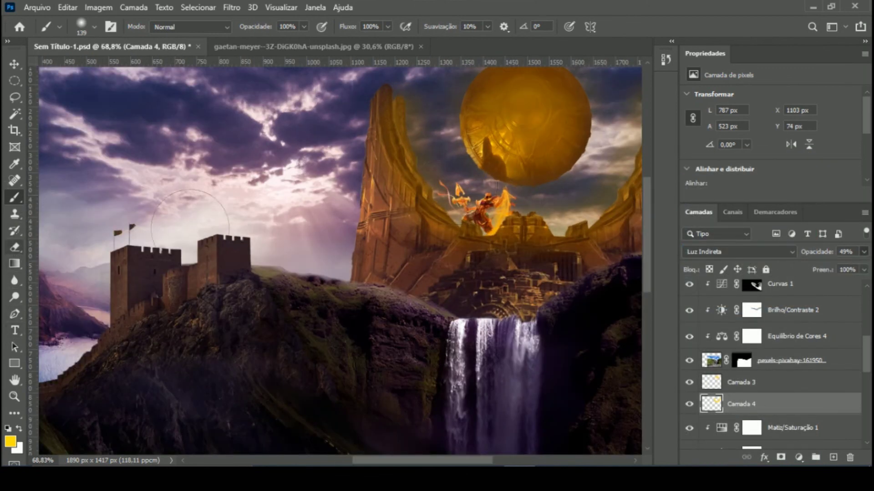
right_click(39, 223)
key("Escape")
scroll(500, 277, "down", 3)
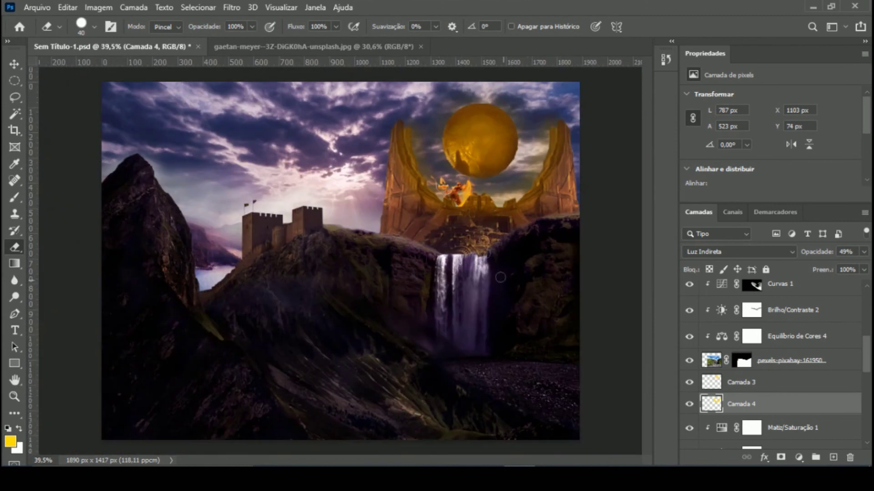
scroll(515, 256, "up", 2)
Step: Dab yellow over the orb with a 970 px brush on a new layer, blended as Subexposição Linear (Adicionar)
scroll(515, 256, "down", 2)
key("ctrl+shift+alt+n")
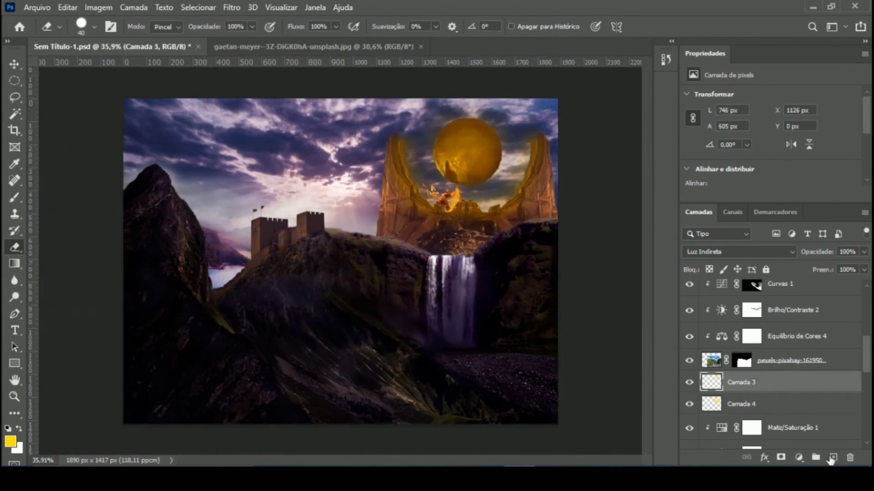
key("b")
left_click(94, 27)
left_click_drag(41, 68, 155, 68)
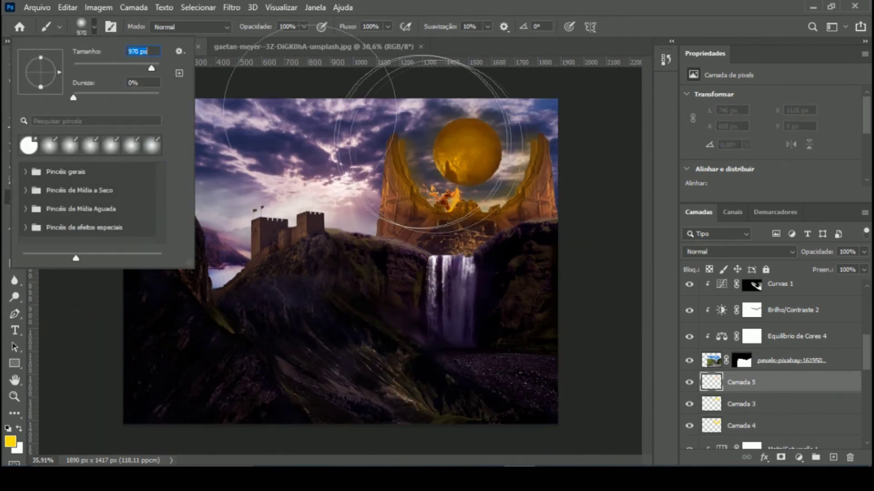
left_click(467, 159)
left_click(737, 252)
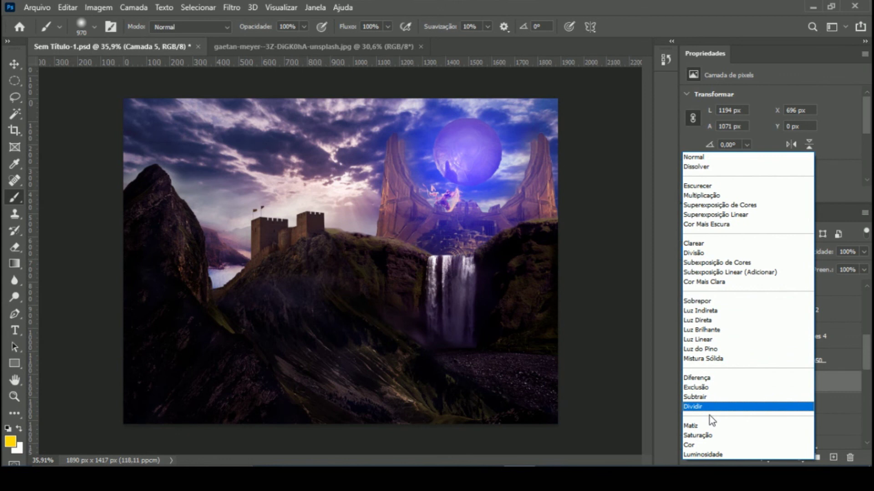
left_click(728, 272)
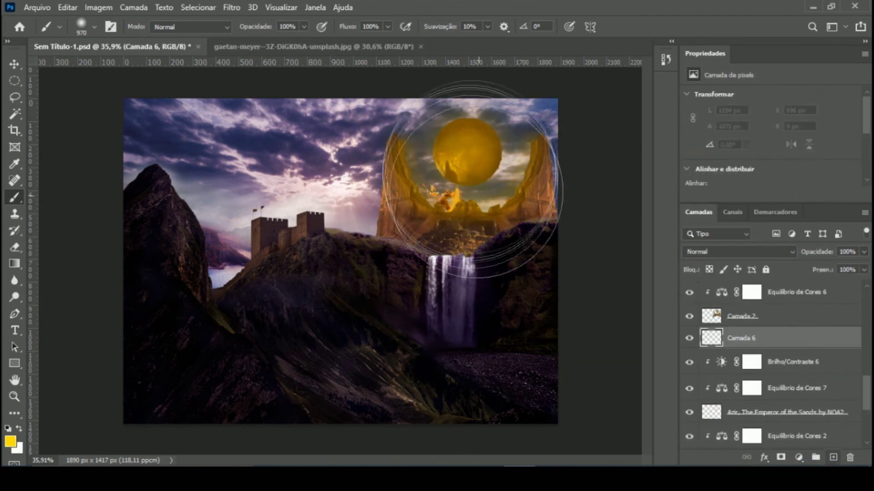
Step: Keep the halo layer's blend mode at Subexposição Linear (Adicionar)
left_click(88, 26)
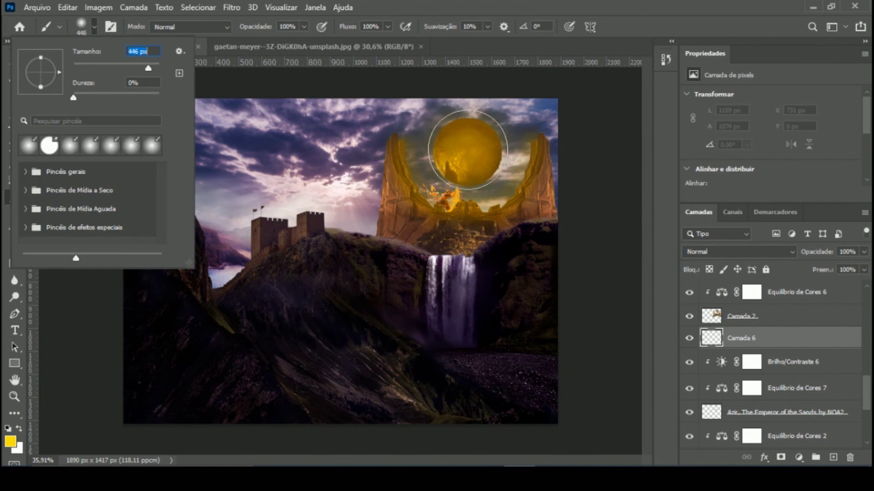
key("Return")
left_click(737, 251)
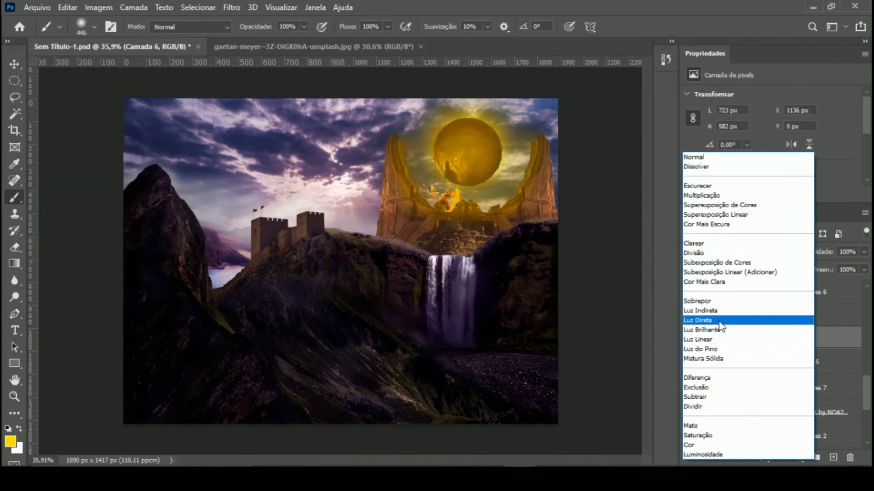
left_click(734, 273)
Step: Give Camada 6 a yellow Brilho Externo (Outer Glow) plus a Sombra Projetada (Drop Shadow)
double_click(774, 340)
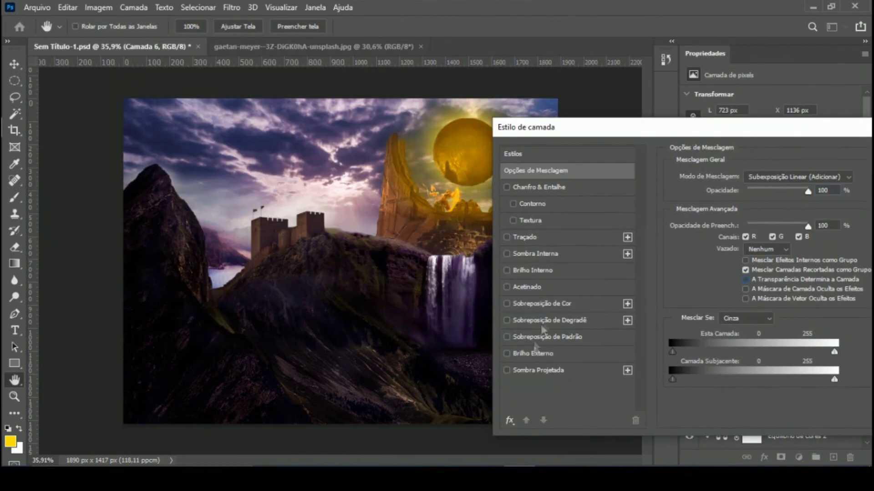
left_click(532, 353)
left_click(715, 222)
left_click(10, 440)
key("Return")
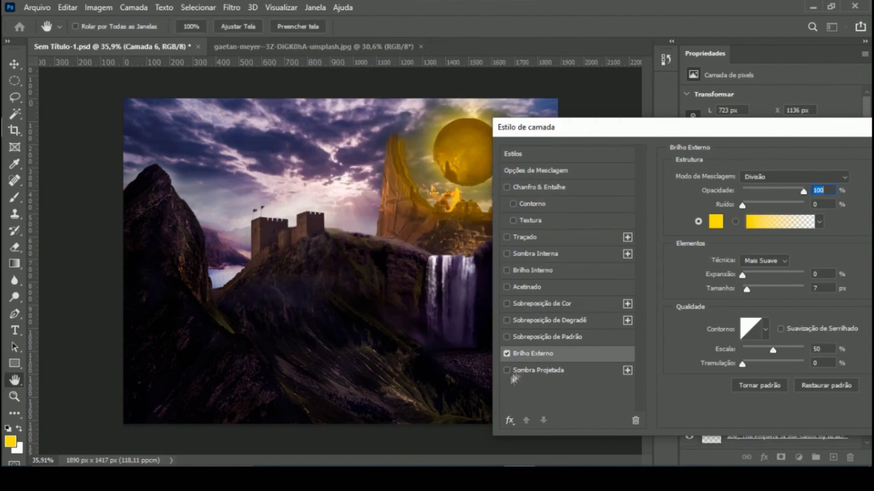
left_click(509, 371)
key("Return")
key("b")
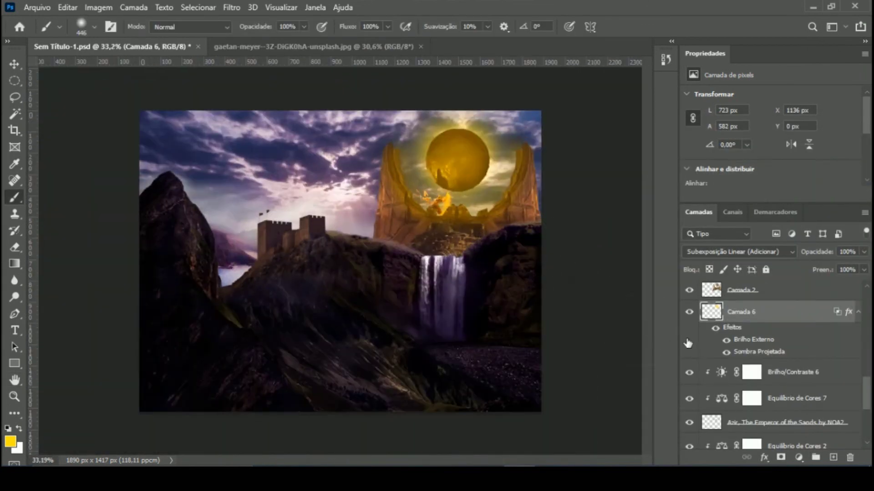
scroll(526, 263, "up", 1)
scroll(409, 205, "up", 1)
scroll(410, 205, "down", 1)
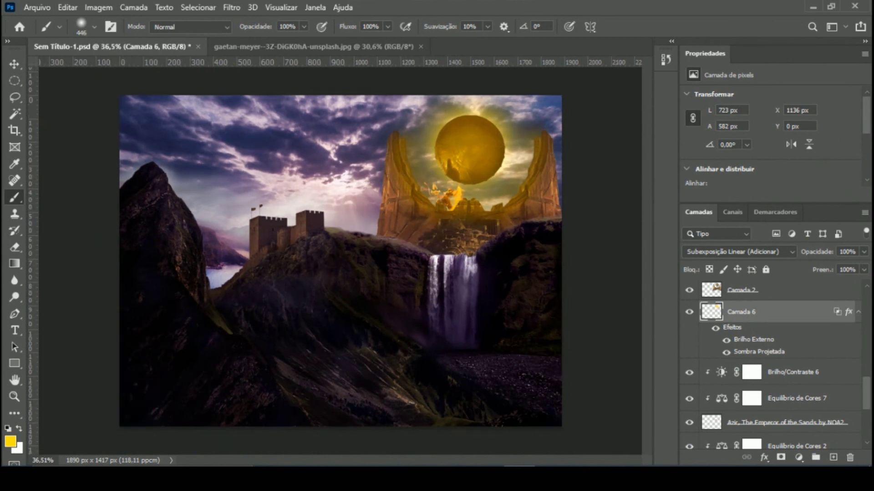